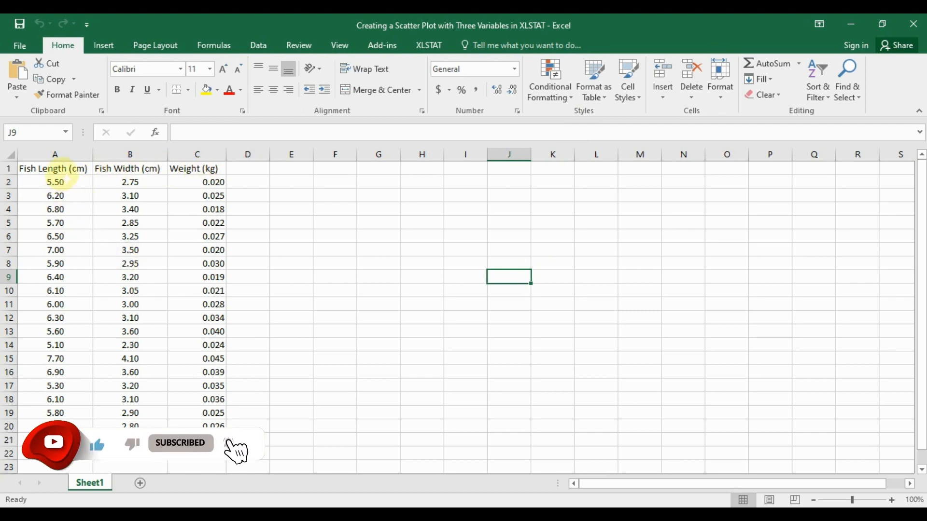
Highlight the Fish Length, Fish Width and Weight columns one after another, rows 1 to 21, to review the data
{"action": "left_click_drag", "start_coordinate": [53, 168], "coordinate": [72, 439]}
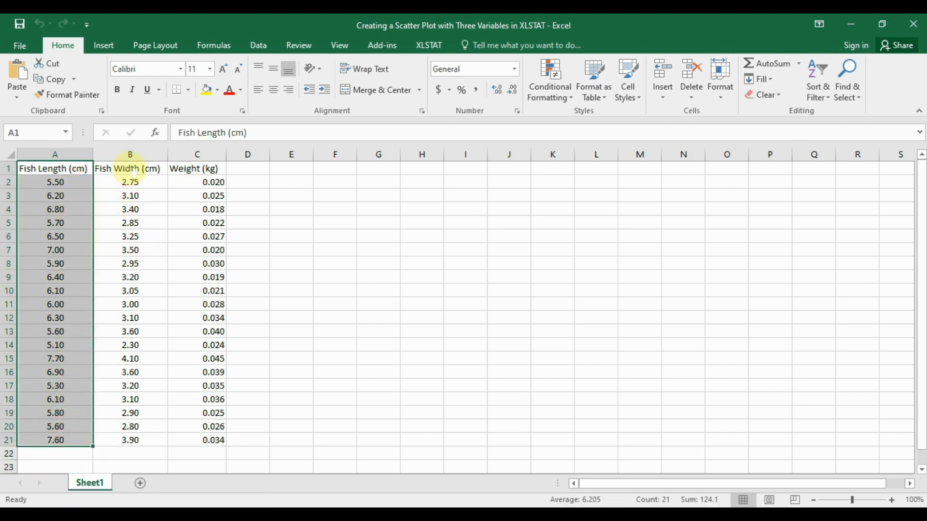
{"action": "left_click_drag", "start_coordinate": [131, 170], "coordinate": [130, 440]}
{"action": "left_click_drag", "start_coordinate": [197, 168], "coordinate": [193, 440]}
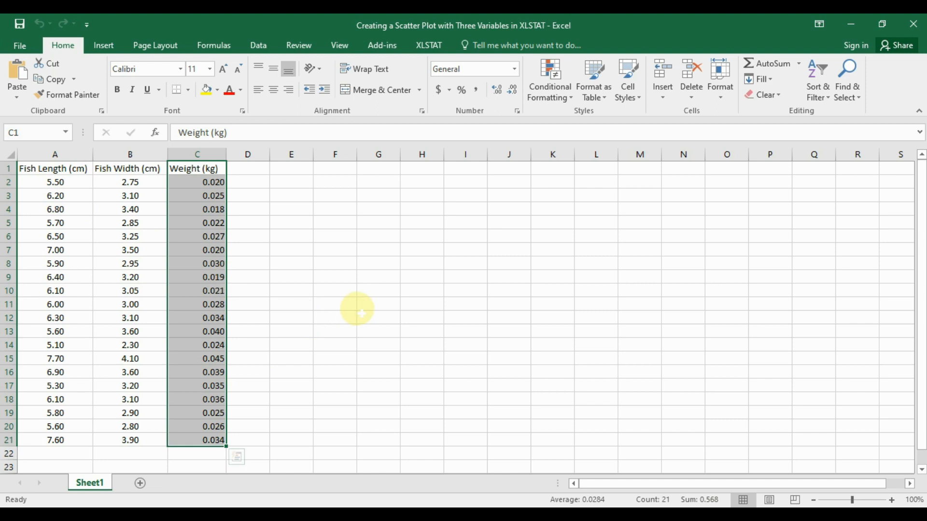
Start an XLSTAT scatter plot with the Fish Length (cm) data, Sheet1 A1:A21, as the X variable
{"action": "left_click", "coordinate": [424, 48]}
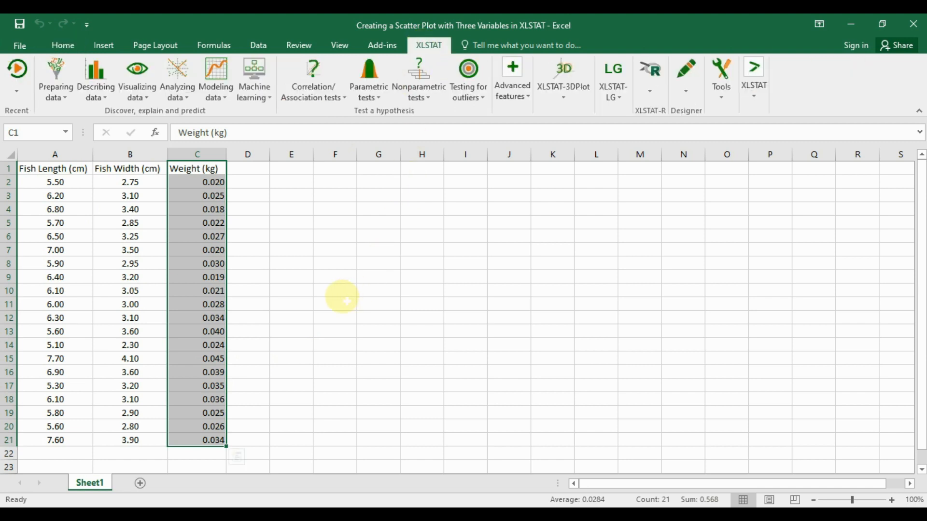
{"action": "left_click", "coordinate": [152, 99]}
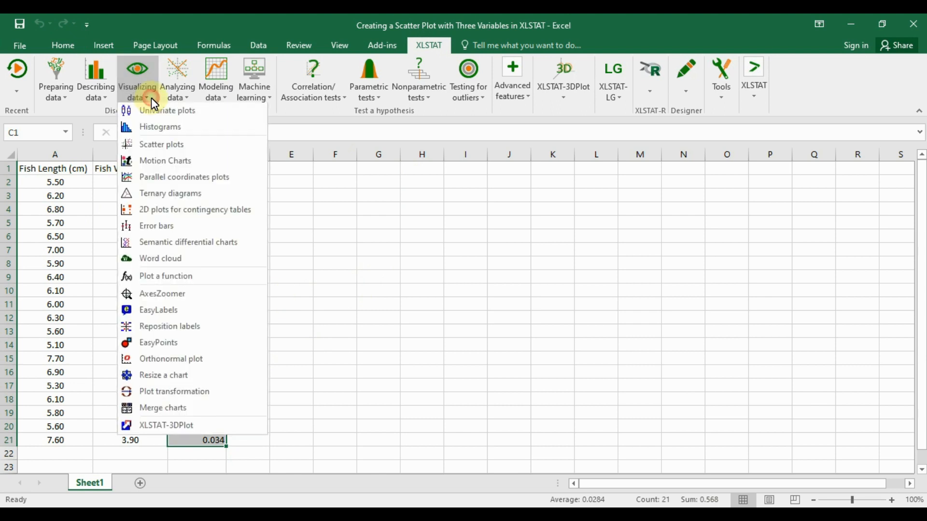
{"action": "left_click", "coordinate": [155, 148]}
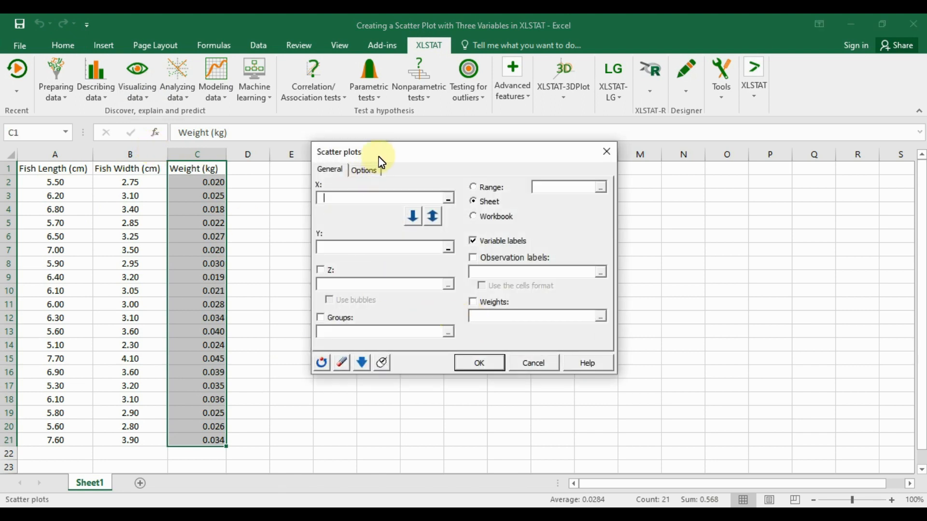
{"action": "left_click_drag", "start_coordinate": [381, 163], "coordinate": [469, 170]}
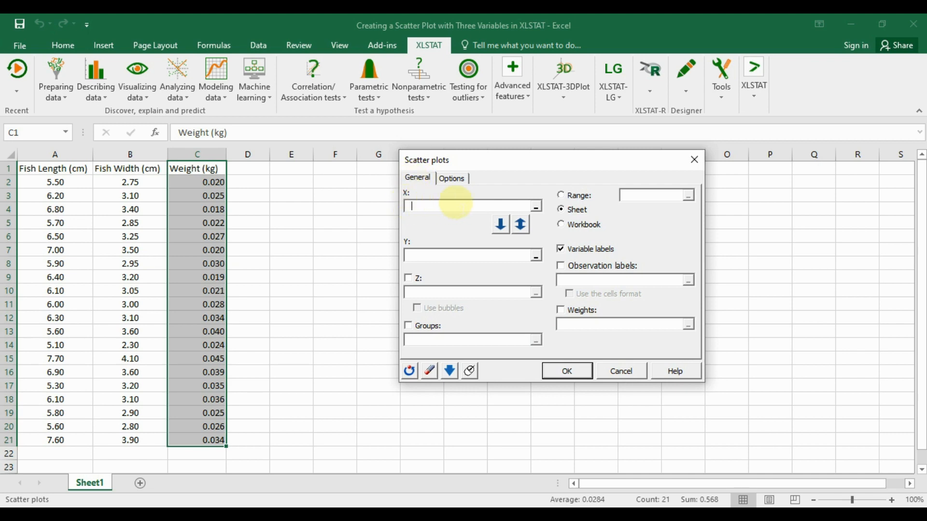
{"action": "left_click", "coordinate": [537, 206]}
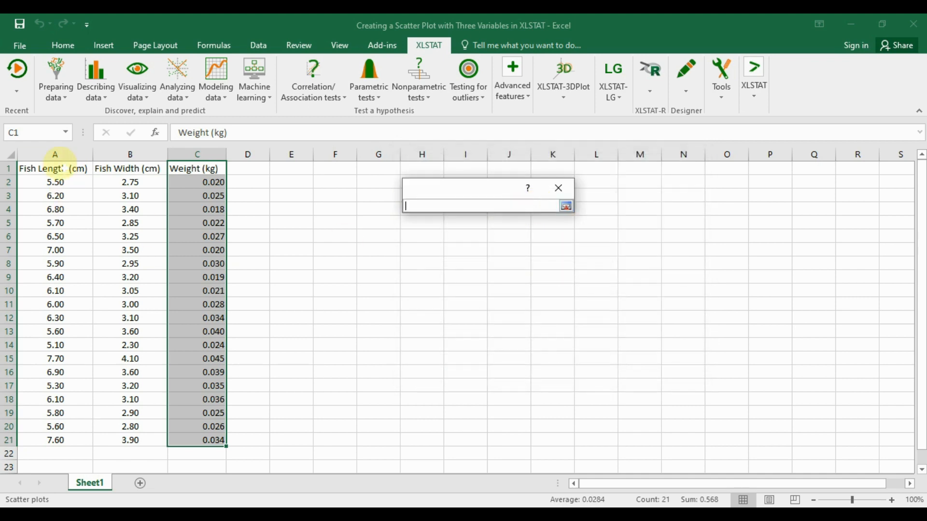
{"action": "left_click_drag", "start_coordinate": [63, 173], "coordinate": [72, 433]}
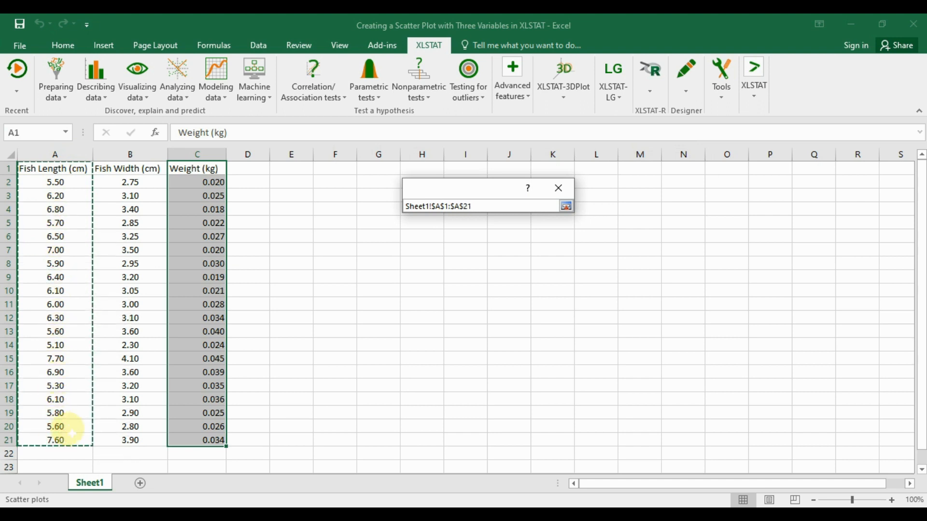
{"action": "left_click", "coordinate": [565, 207]}
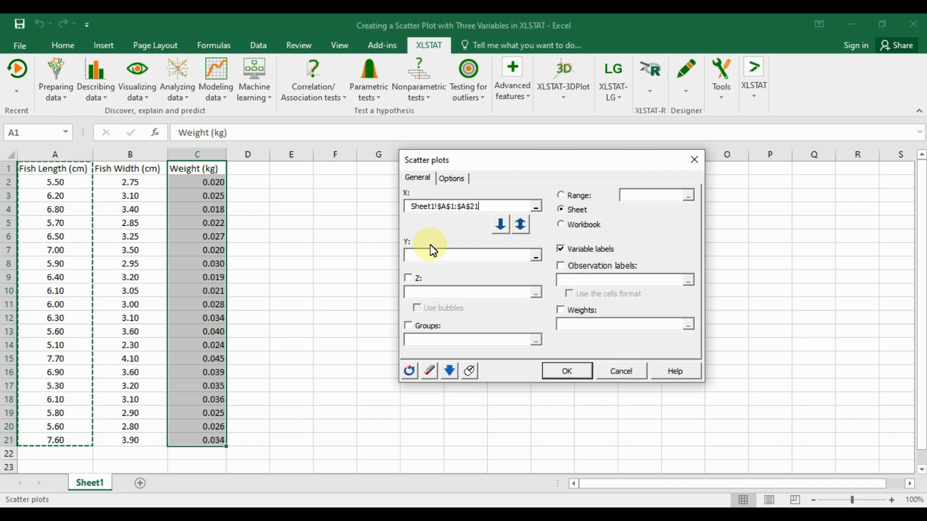
Set the Y variable of the scatter plot to the Fish Width (cm) data in Sheet1 B1:B21
{"action": "left_click", "coordinate": [536, 257]}
{"action": "left_click_drag", "start_coordinate": [130, 169], "coordinate": [134, 439]}
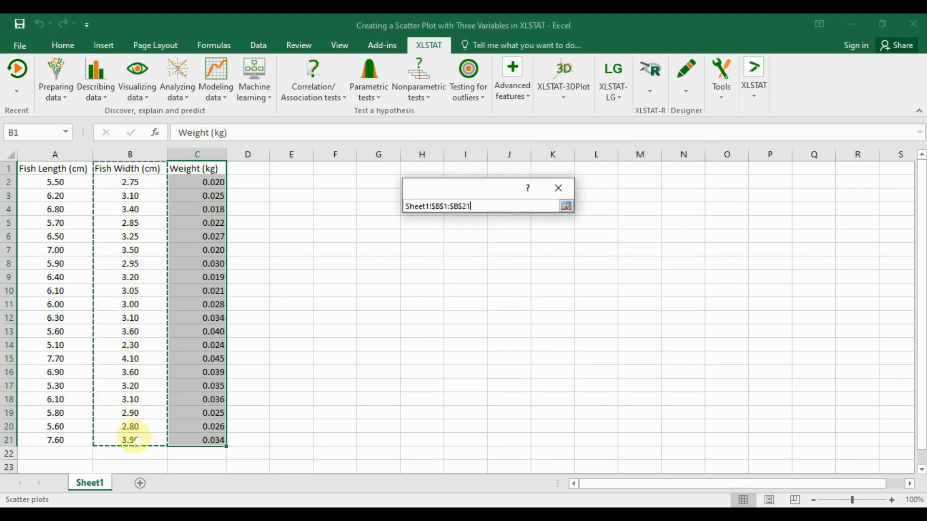
{"action": "left_click", "coordinate": [564, 208]}
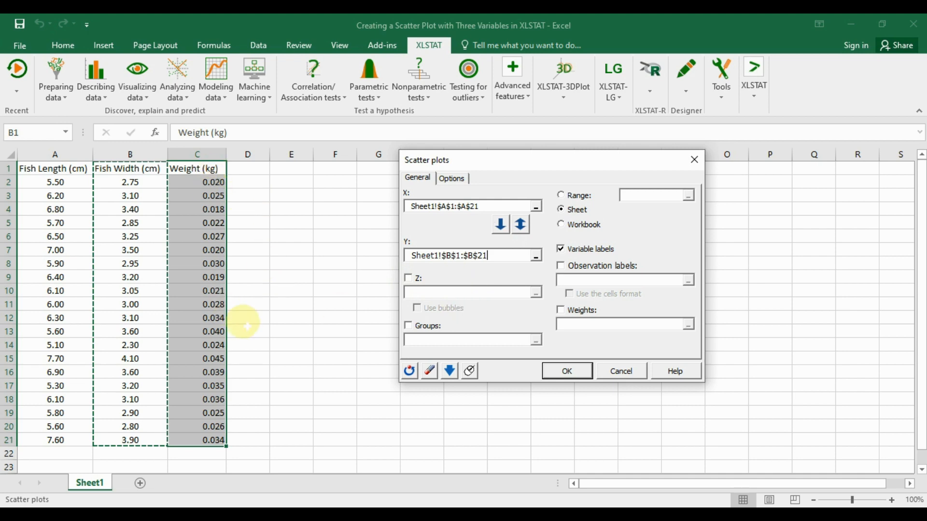
Enable the Z variable and assign it the Weight (kg) data in Sheet1 C1:C21
{"action": "left_click", "coordinate": [409, 280]}
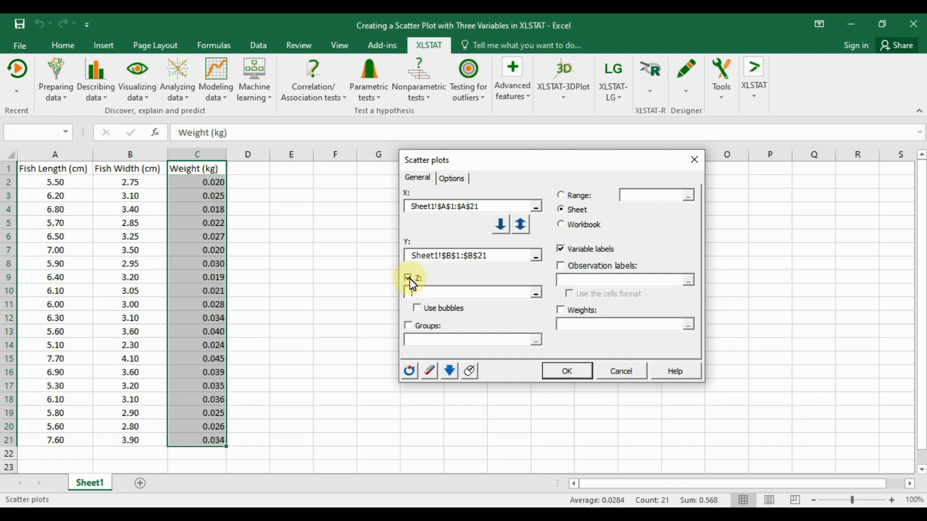
{"action": "left_click", "coordinate": [539, 292]}
{"action": "left_click_drag", "start_coordinate": [205, 170], "coordinate": [203, 440]}
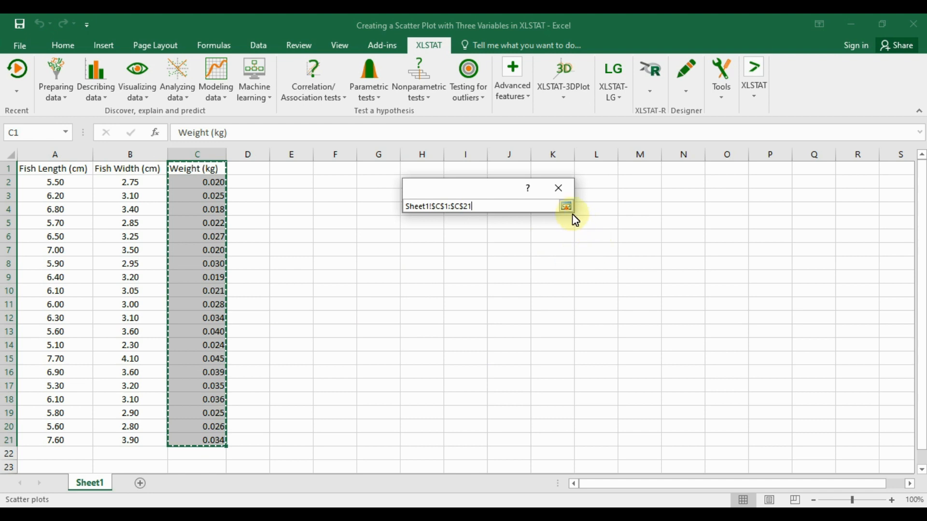
{"action": "left_click", "coordinate": [566, 206]}
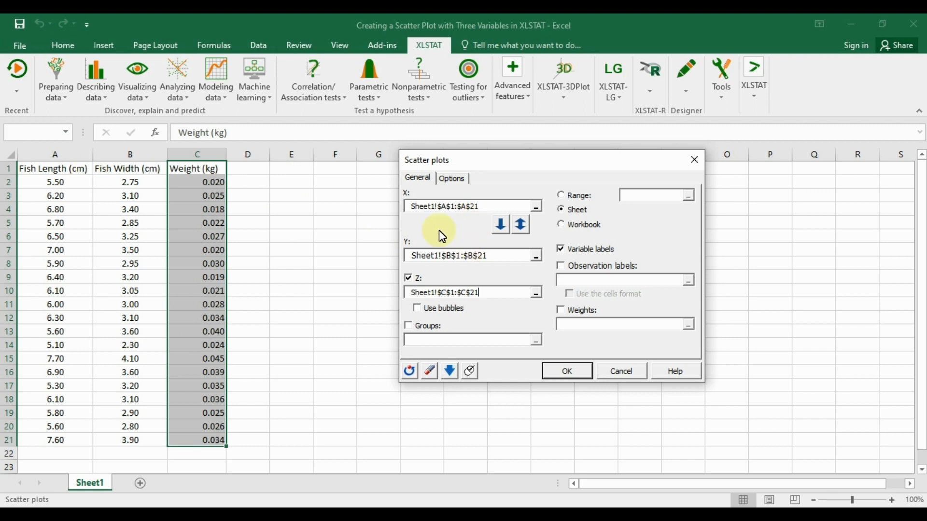
Check the plot options, run the scatter plot analysis and accept the list of X, Y and Z selections
{"action": "left_click", "coordinate": [454, 180]}
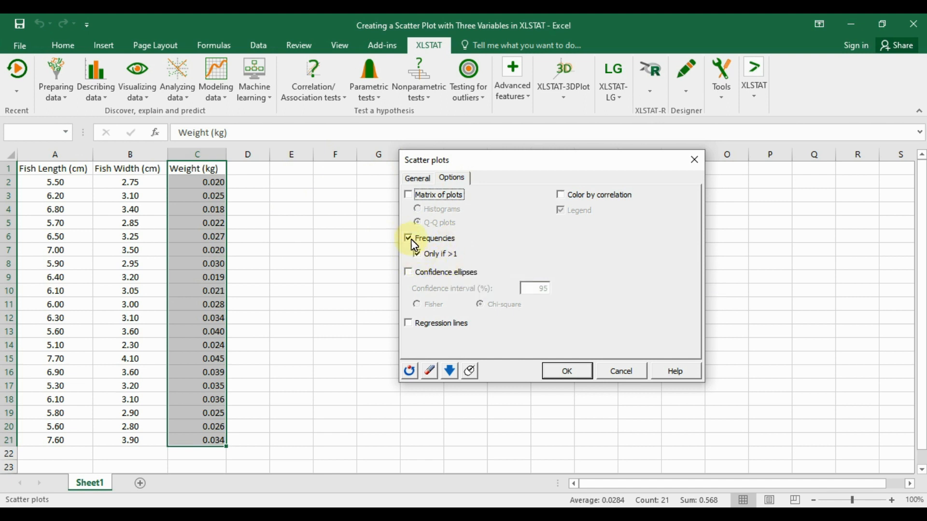
{"action": "left_click", "coordinate": [566, 372]}
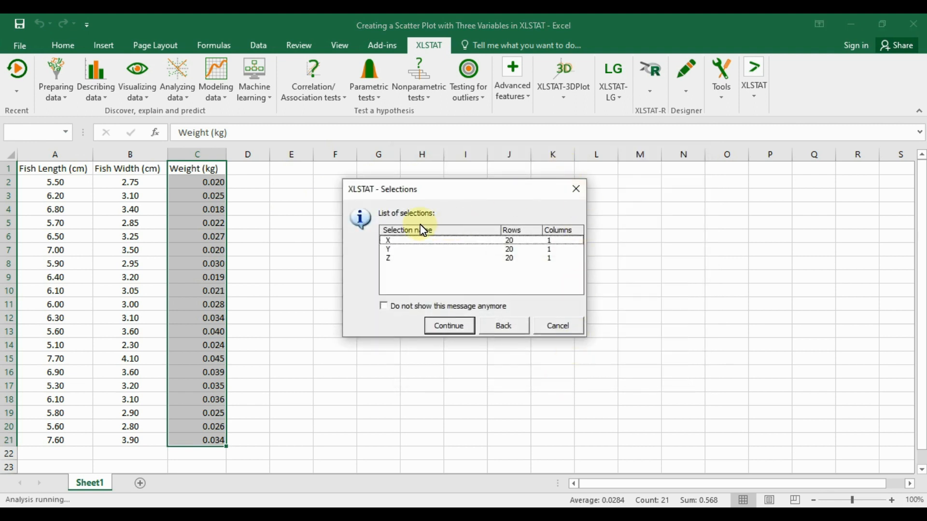
{"action": "left_click_drag", "start_coordinate": [429, 190], "coordinate": [456, 191]}
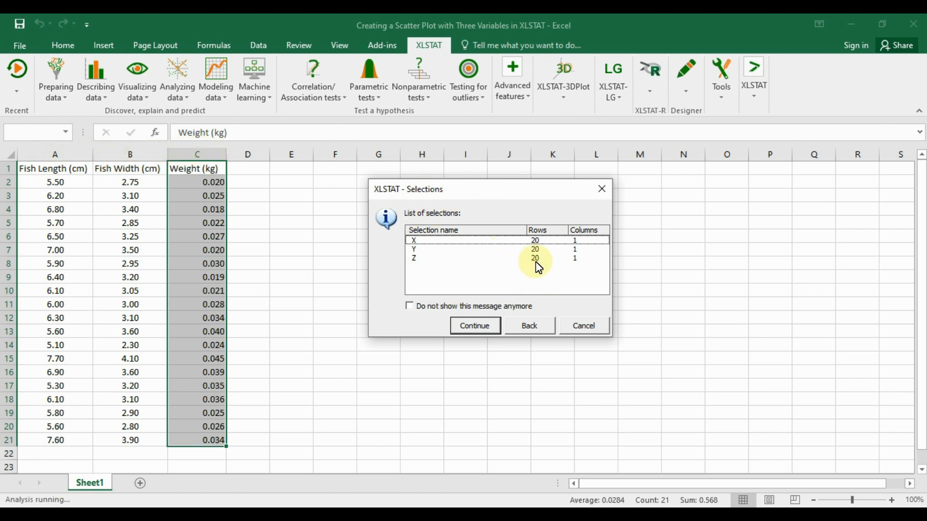
{"action": "left_click", "coordinate": [483, 326]}
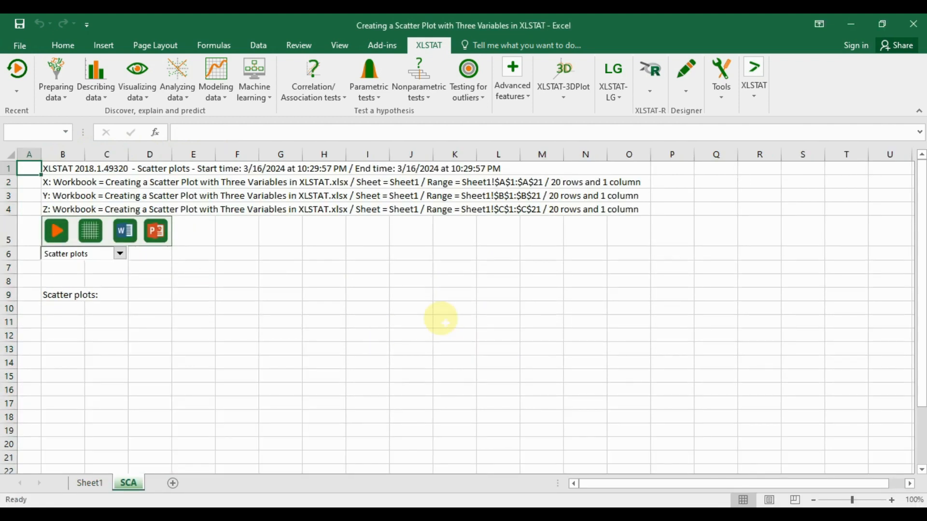
Move the scatter plot away from the sheet's first columns and enlarge it to span about columns F to N
{"action": "scroll", "coordinate": [365, 346], "scroll_direction": "down", "scroll_amount": 2}
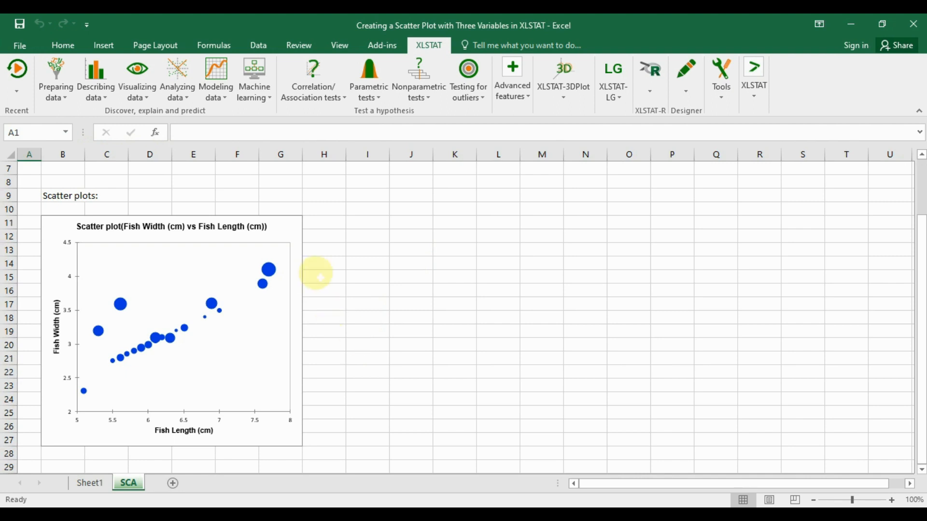
{"action": "left_click_drag", "start_coordinate": [277, 223], "coordinate": [476, 183]}
{"action": "left_click_drag", "start_coordinate": [494, 407], "coordinate": [603, 464]}
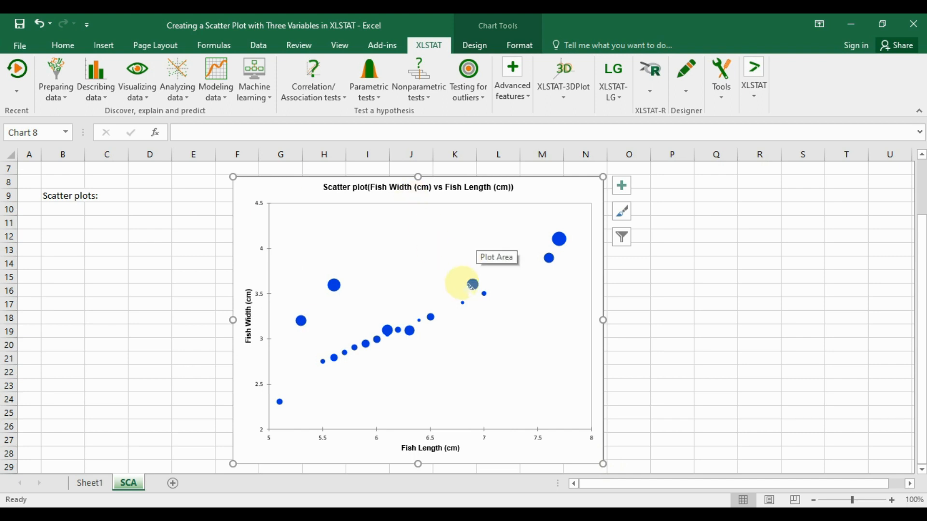
Change the solid fill color of the scatter plot's data markers to standard red
{"action": "mouse_move", "coordinate": [474, 287]}
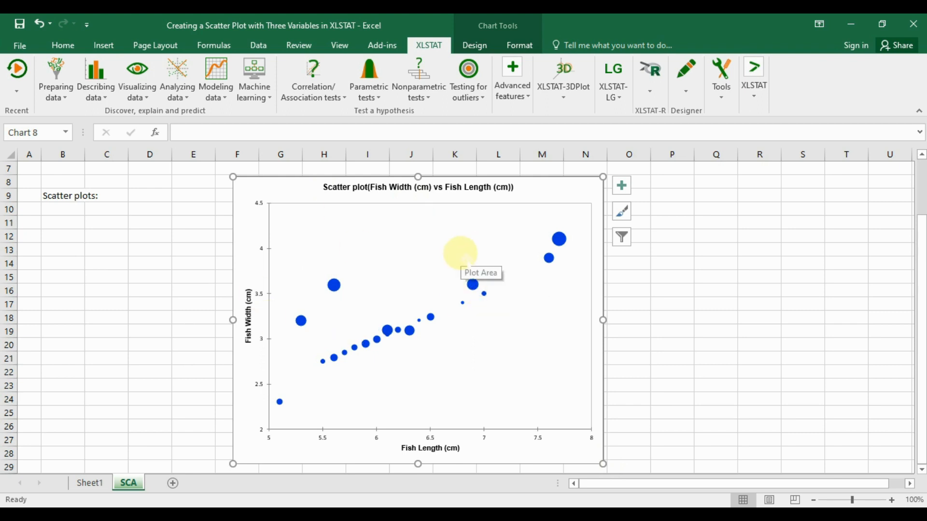
{"action": "left_click", "coordinate": [474, 286]}
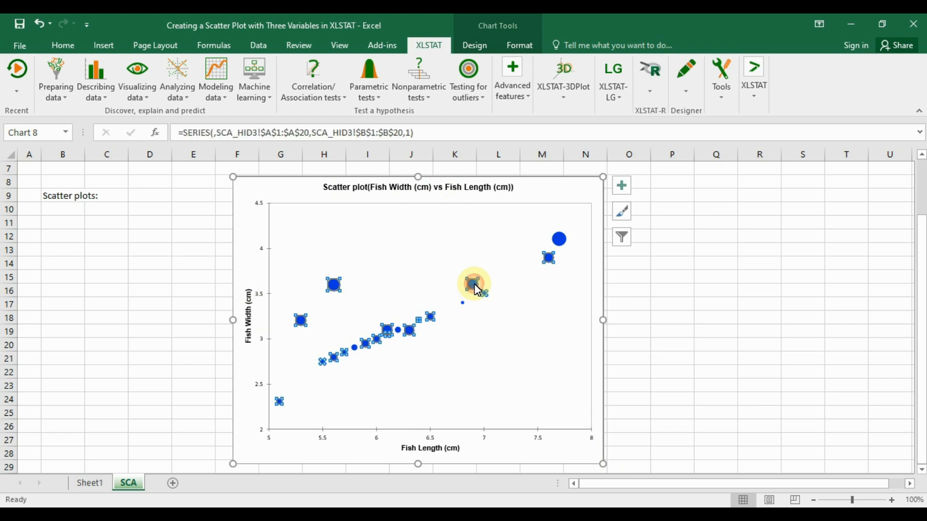
{"action": "right_click", "coordinate": [476, 288]}
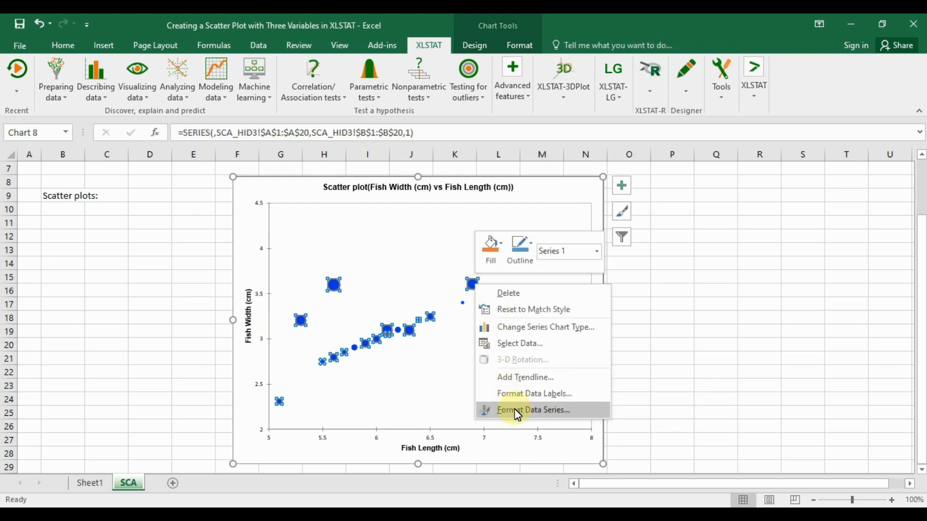
{"action": "left_click", "coordinate": [521, 414]}
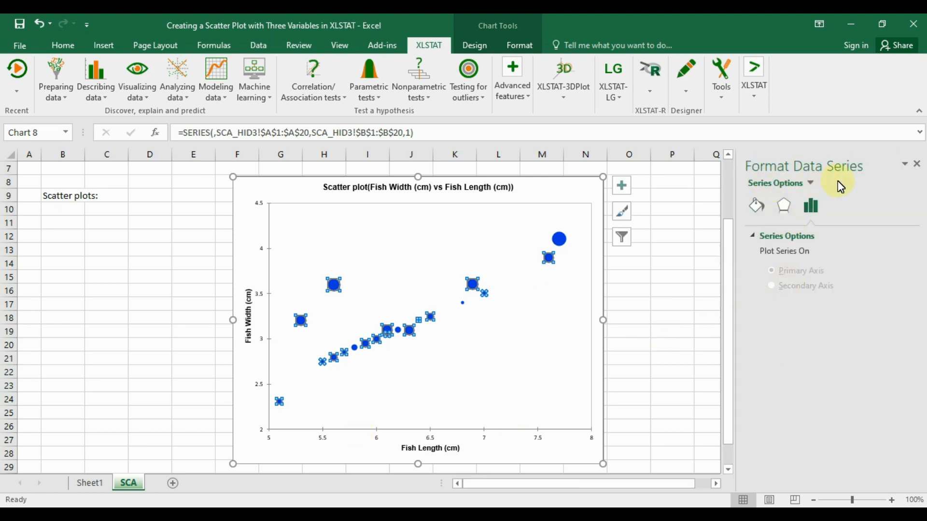
{"action": "left_click", "coordinate": [764, 213]}
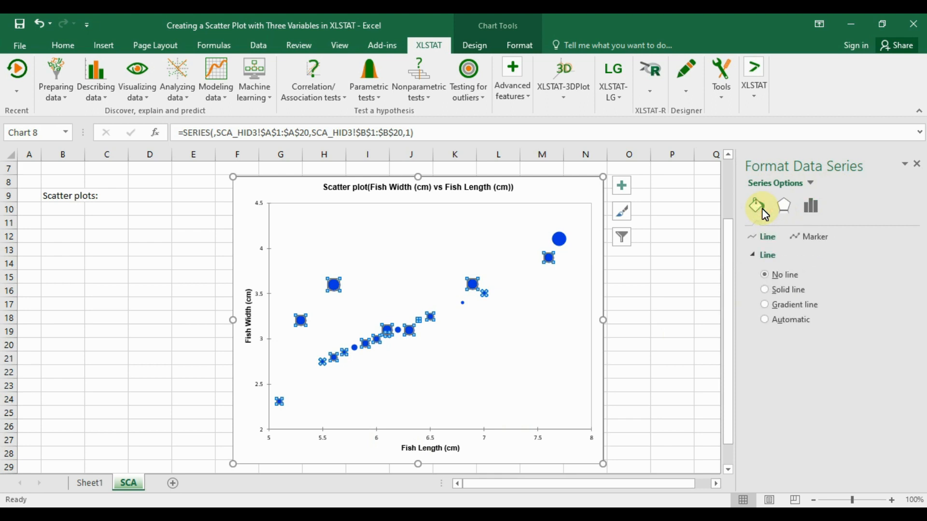
{"action": "left_click", "coordinate": [815, 238]}
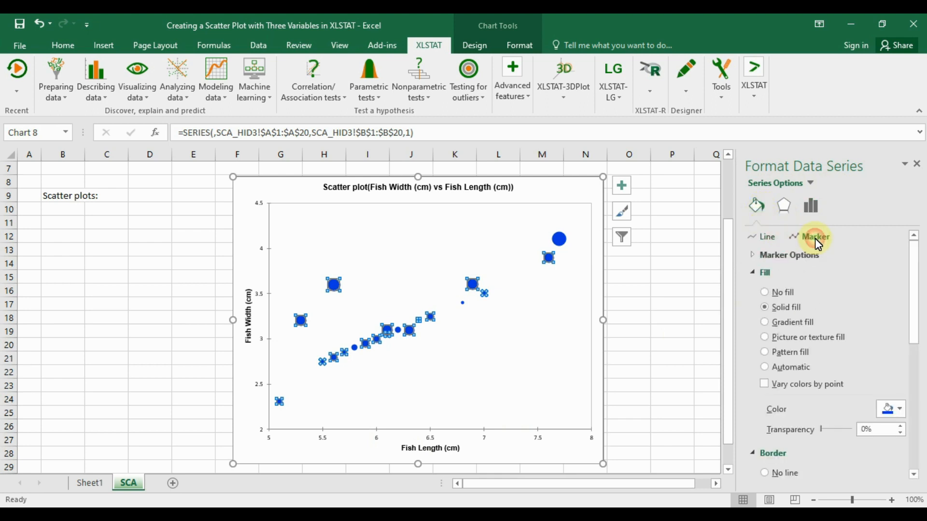
{"action": "left_click", "coordinate": [754, 256]}
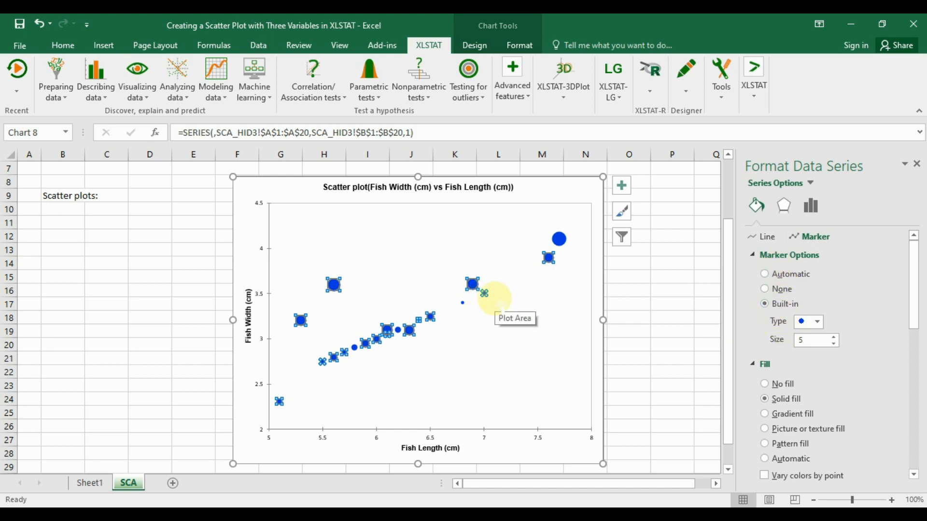
{"action": "left_click", "coordinate": [758, 255]}
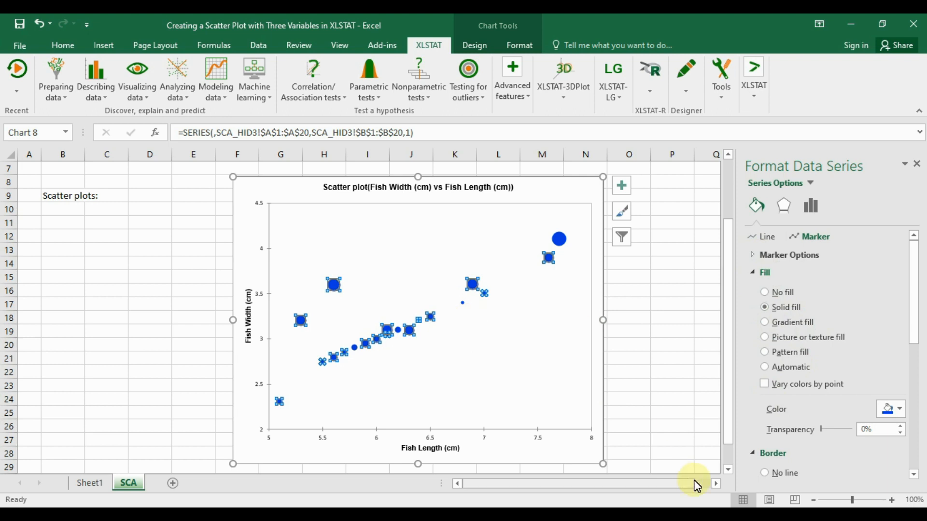
{"action": "left_click", "coordinate": [899, 410]}
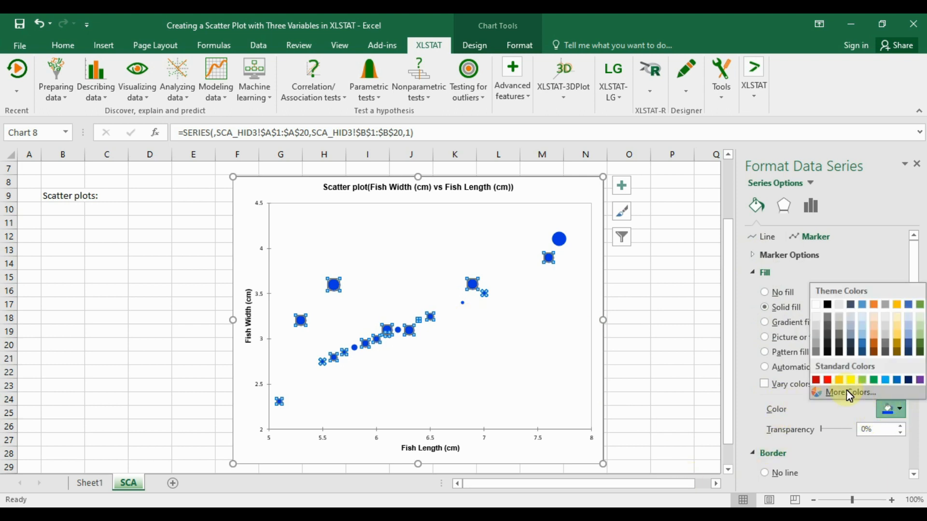
{"action": "left_click", "coordinate": [829, 380]}
Set the border color of the data markers to standard red and deselect the chart
{"action": "scroll", "coordinate": [796, 384], "scroll_direction": "down", "scroll_amount": 1}
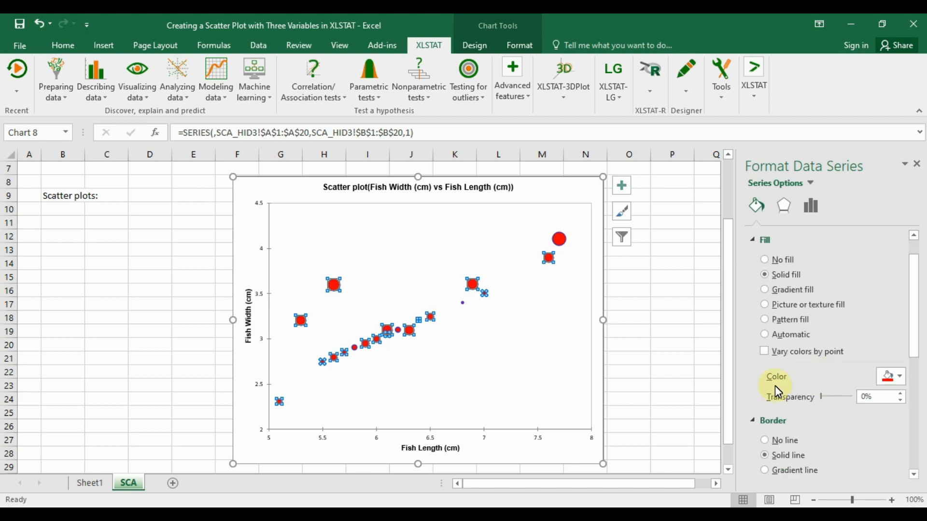
{"action": "scroll", "coordinate": [815, 454], "scroll_direction": "down", "scroll_amount": 4}
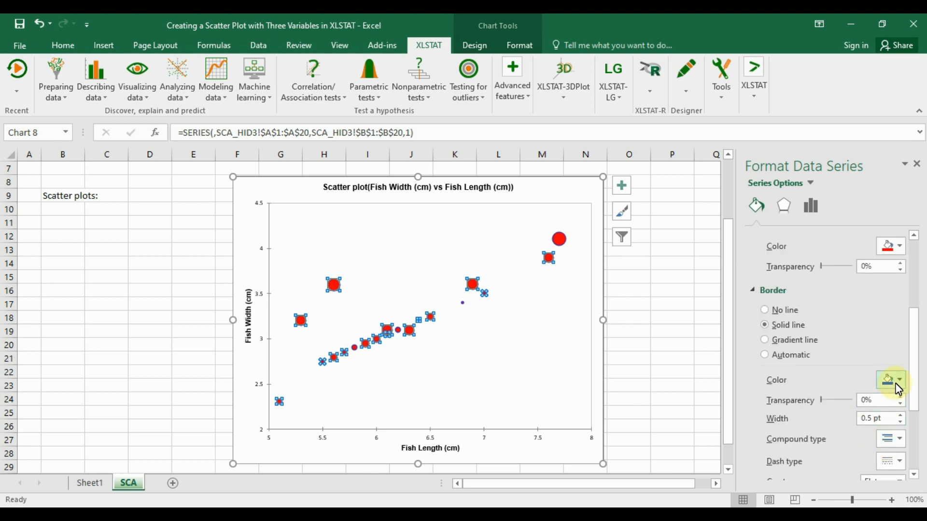
{"action": "left_click", "coordinate": [901, 385]}
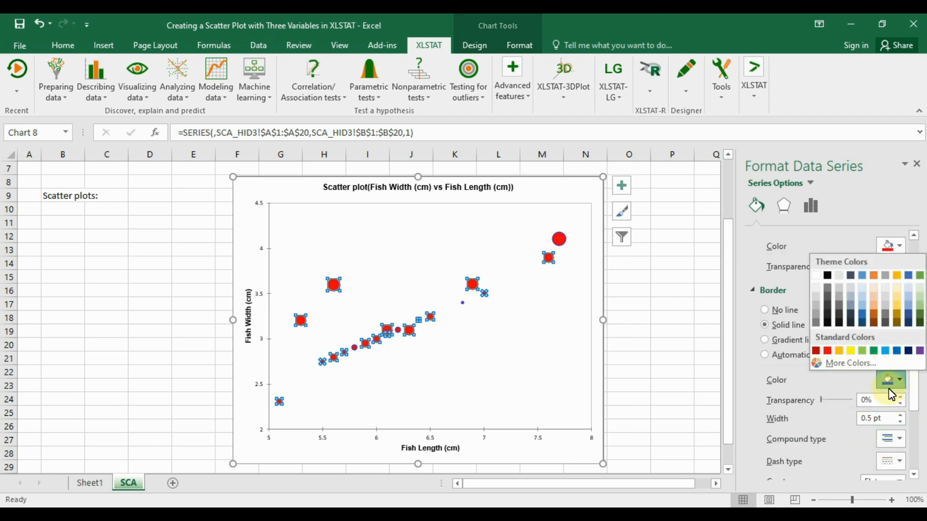
{"action": "left_click", "coordinate": [826, 351]}
{"action": "left_click", "coordinate": [657, 343]}
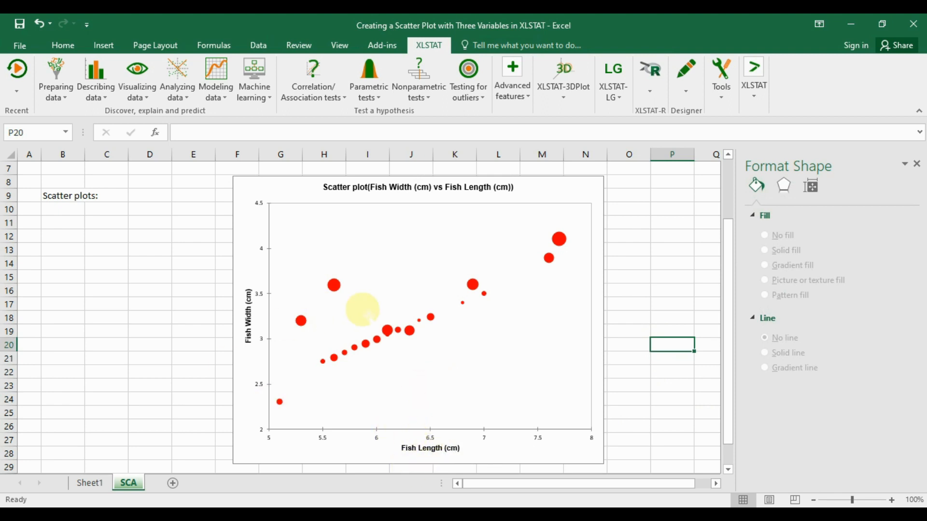
Set the vertical axis number labels of the scatter plot to Times New Roman, size 12
{"action": "left_click", "coordinate": [260, 294]}
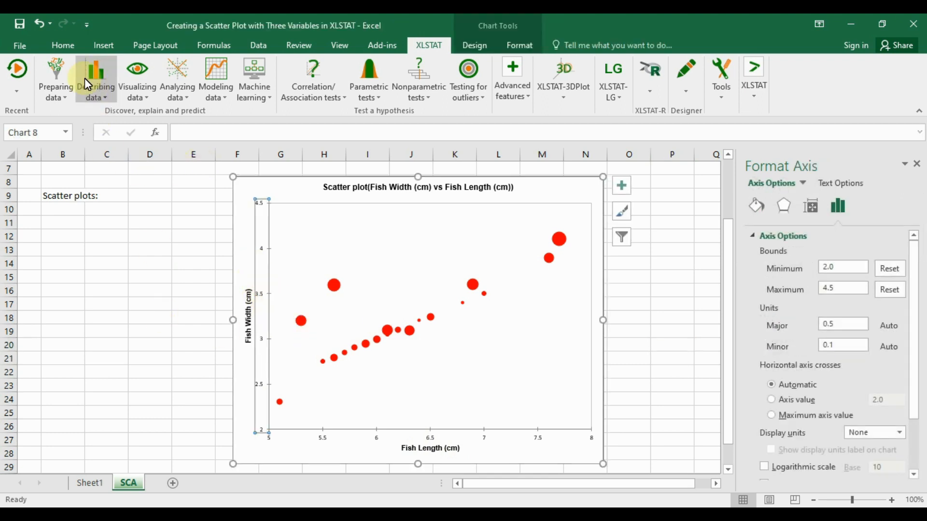
{"action": "left_click", "coordinate": [61, 46]}
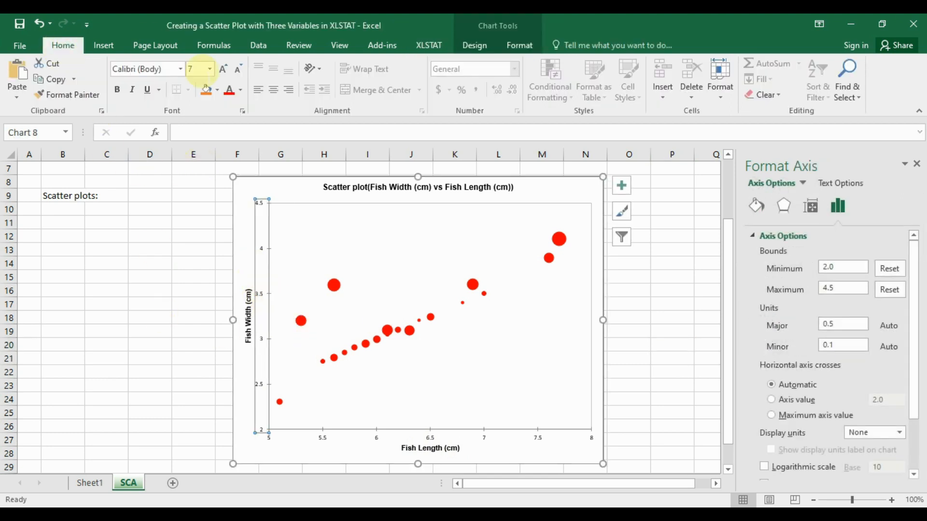
{"action": "left_click", "coordinate": [182, 69]}
{"action": "left_click", "coordinate": [183, 149]}
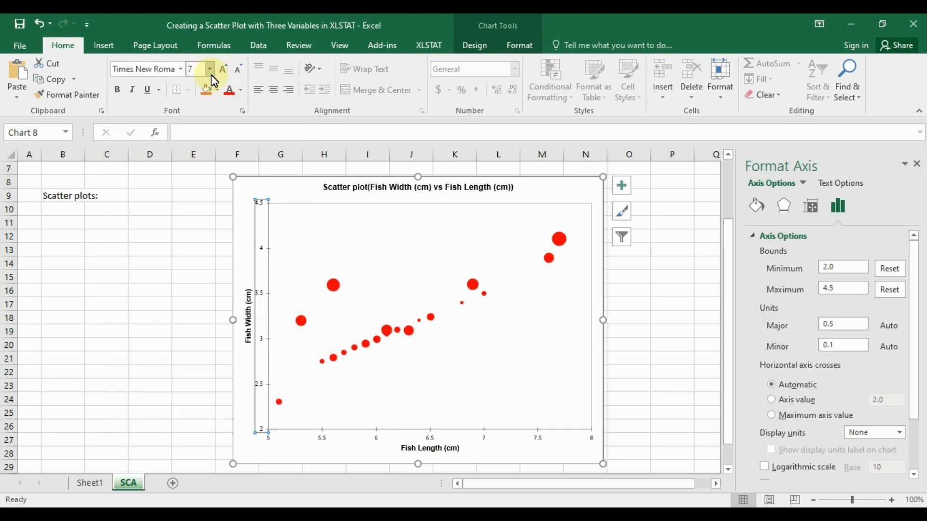
{"action": "left_click", "coordinate": [210, 69]}
{"action": "left_click", "coordinate": [192, 149]}
Format the Fish Width (cm) axis title in Times New Roman, size 12
{"action": "left_click", "coordinate": [245, 339]}
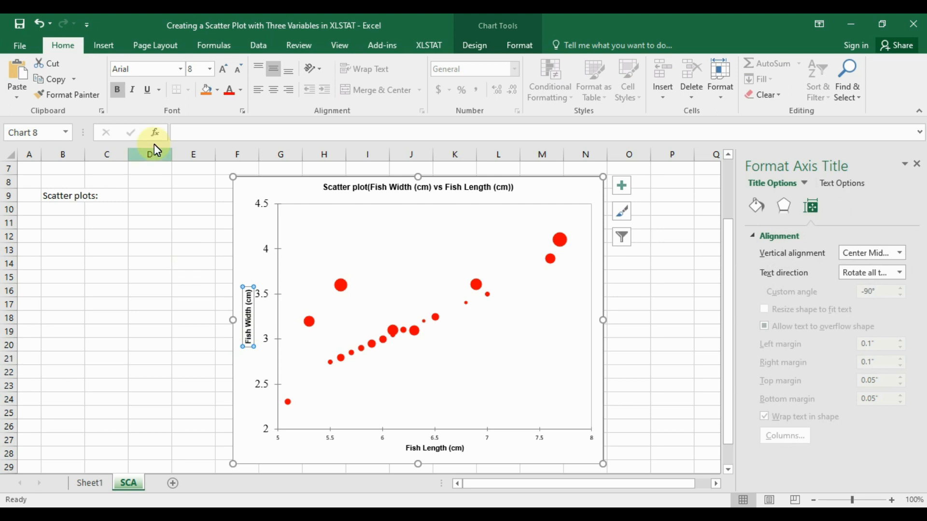
{"action": "left_click", "coordinate": [183, 70]}
{"action": "left_click", "coordinate": [178, 148]}
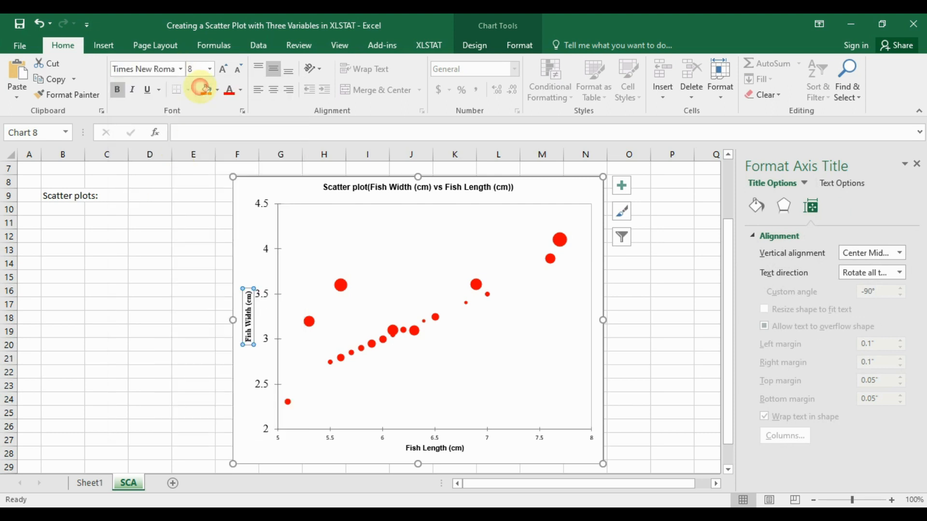
{"action": "left_click", "coordinate": [210, 69]}
{"action": "left_click", "coordinate": [194, 149]}
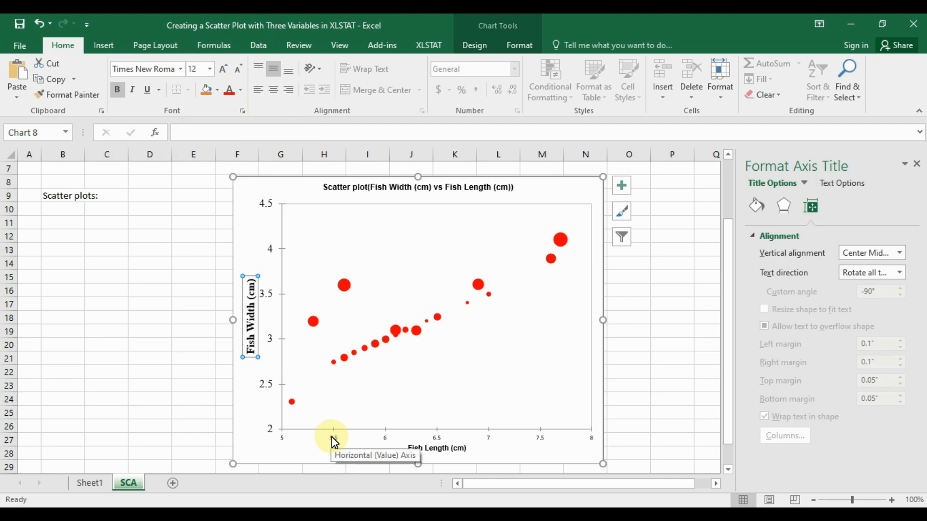
Set the horizontal axis number labels of the scatter plot to Times New Roman, size 12
{"action": "left_click", "coordinate": [334, 441]}
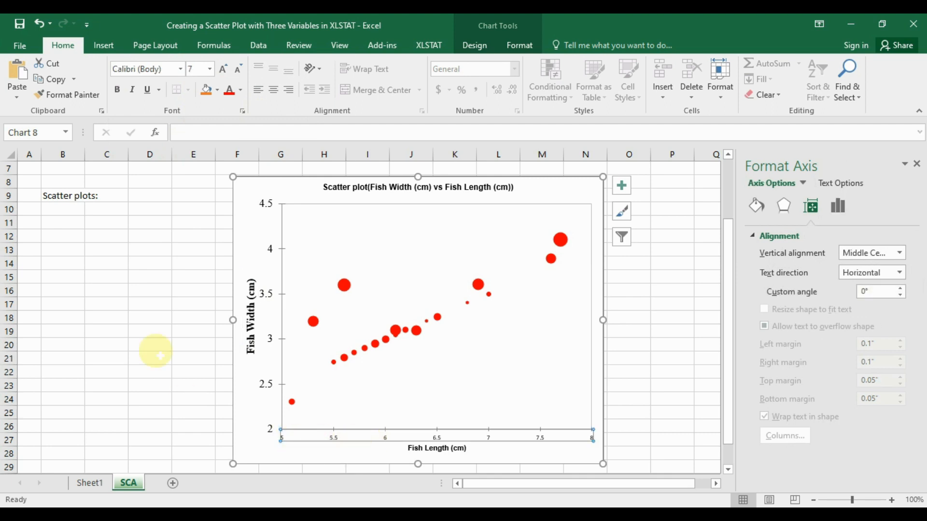
{"action": "left_click", "coordinate": [182, 70]}
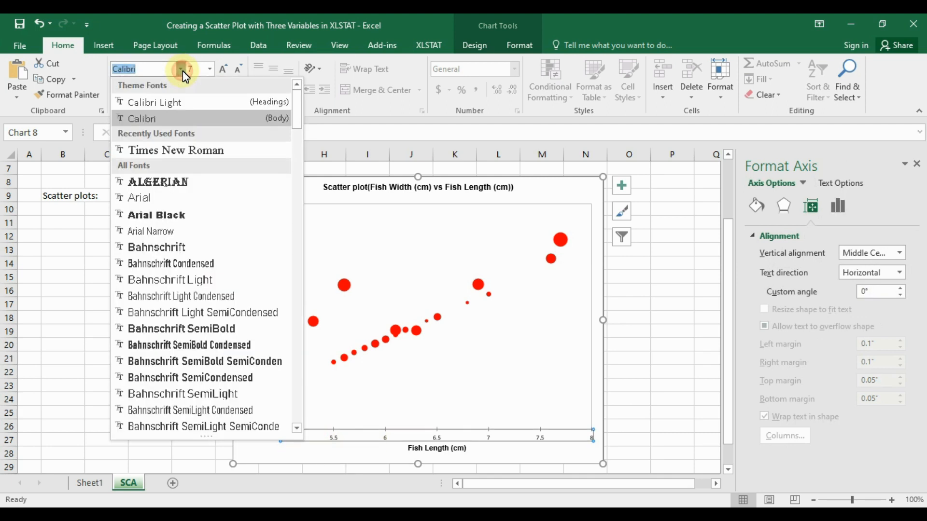
{"action": "left_click", "coordinate": [181, 149]}
{"action": "left_click", "coordinate": [210, 69]}
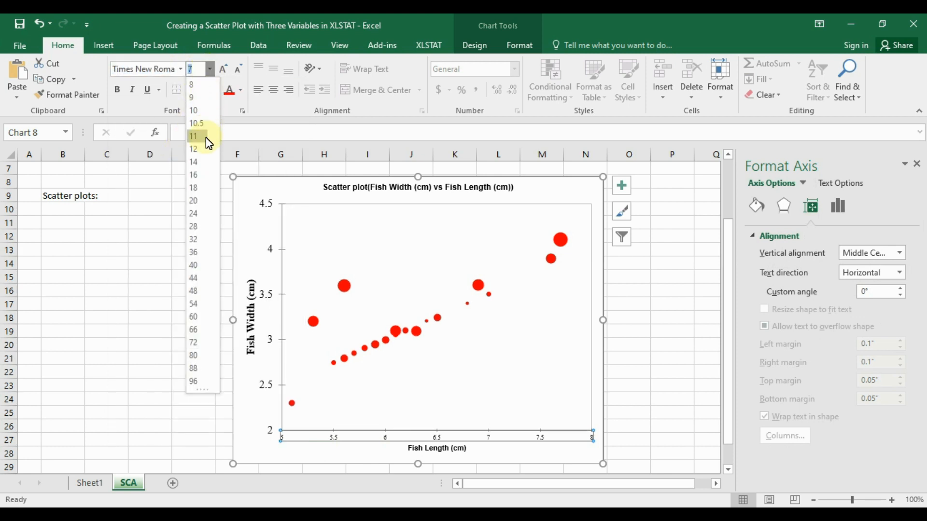
{"action": "left_click", "coordinate": [196, 178]}
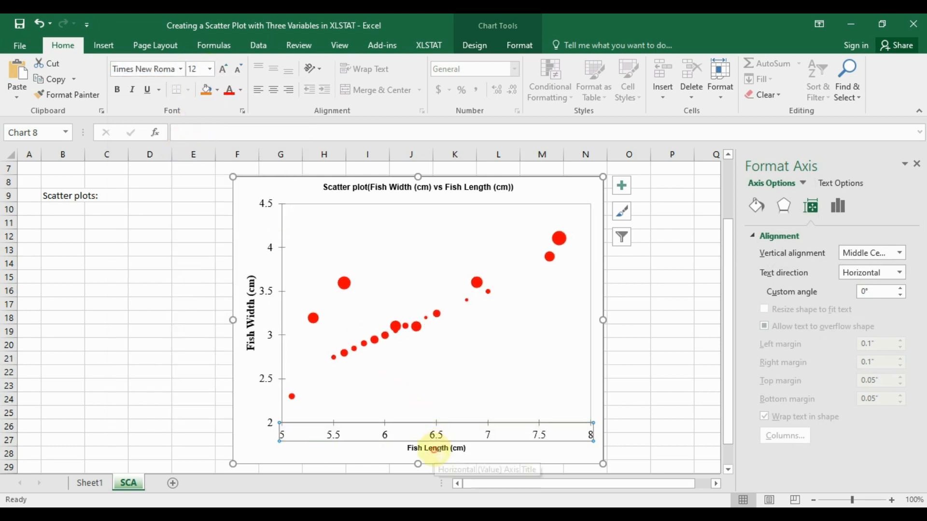
Format the Fish Length (cm) axis title in Times New Roman, size 12
{"action": "left_click", "coordinate": [436, 448]}
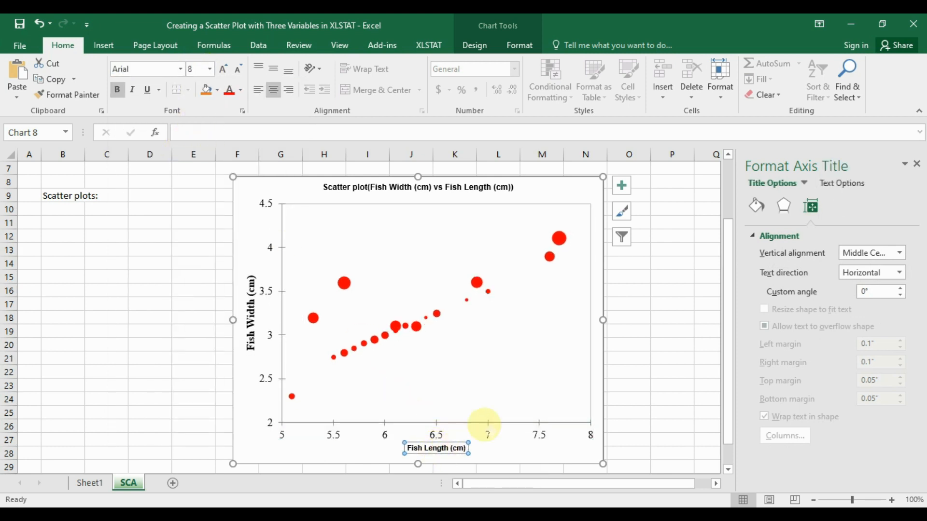
{"action": "left_click", "coordinate": [186, 63]}
{"action": "left_click", "coordinate": [176, 147]}
{"action": "left_click", "coordinate": [217, 68]}
{"action": "left_click", "coordinate": [210, 69]}
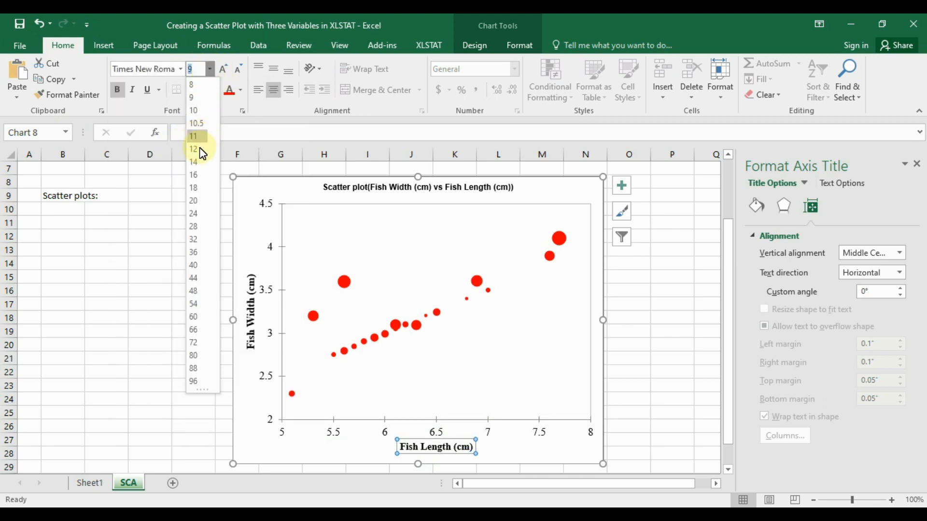
{"action": "left_click", "coordinate": [199, 147]}
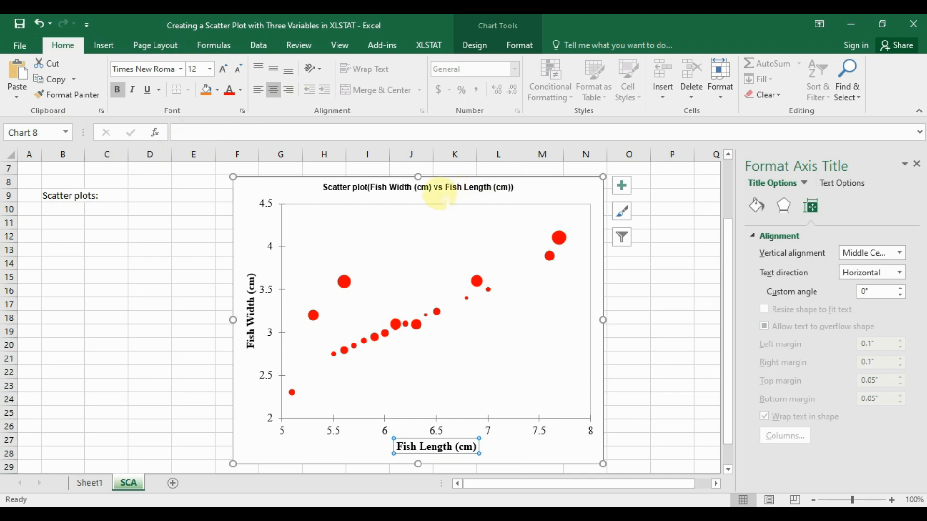
Change the chart title to "Scatter Plot with Three Varables"
{"action": "left_click", "coordinate": [492, 188]}
{"action": "double_click", "coordinate": [516, 193]}
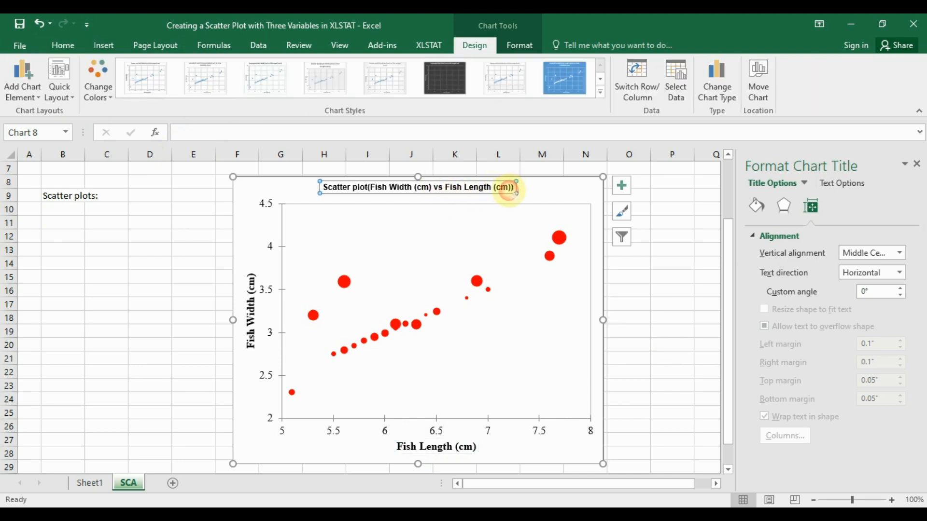
{"action": "key", "text": "BackSpace"}
{"action": "key", "text": "BackSpace"}
{"action": "key", "text": "BackSpace"}
{"action": "key", "text": "BackSpace"}
{"action": "key", "text": "BackSpace"}
{"action": "key", "text": "BackSpace"}
{"action": "key", "text": "BackSpace"}
{"action": "key", "text": "BackSpace"}
{"action": "key", "text": "BackSpace"}
{"action": "key", "text": "BackSpace"}
{"action": "key", "text": "BackSpace"}
{"action": "key", "text": "BackSpace"}
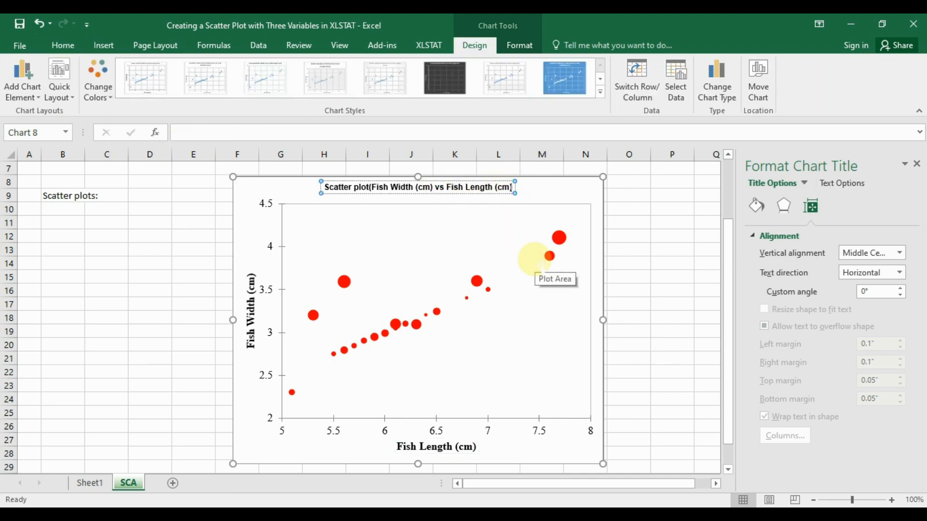
{"action": "key", "text": "BackSpace"}
{"action": "key", "text": "BackSpace"}
{"action": "key", "text": "BackSpace"}
{"action": "key", "text": "BackSpace"}
{"action": "key", "text": "BackSpace"}
{"action": "key", "text": "BackSpace"}
{"action": "key", "text": "BackSpace"}
{"action": "key", "text": "BackSpace"}
{"action": "key", "text": "BackSpace"}
{"action": "key", "text": "BackSpace"}
{"action": "key", "text": "BackSpace"}
{"action": "key", "text": "BackSpace"}
{"action": "key", "text": "BackSpace"}
{"action": "key", "text": "BackSpace"}
{"action": "key", "text": "BackSpace"}
{"action": "key", "text": "BackSpace"}
{"action": "key", "text": "BackSpace"}
{"action": "key", "text": "BackSpace"}
{"action": "key", "text": "BackSpace"}
{"action": "key", "text": "BackSpace"}
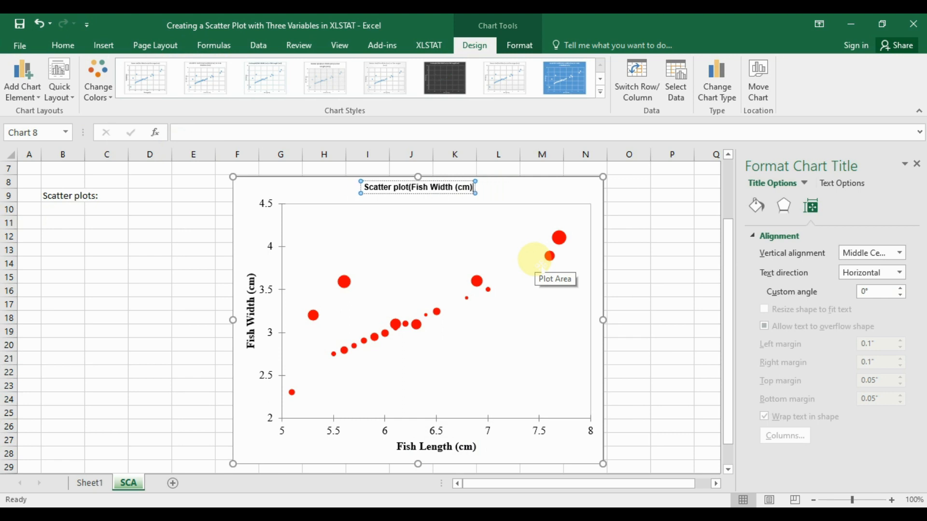
{"action": "key", "text": "BackSpace"}
{"action": "key", "text": "BackSpace"}
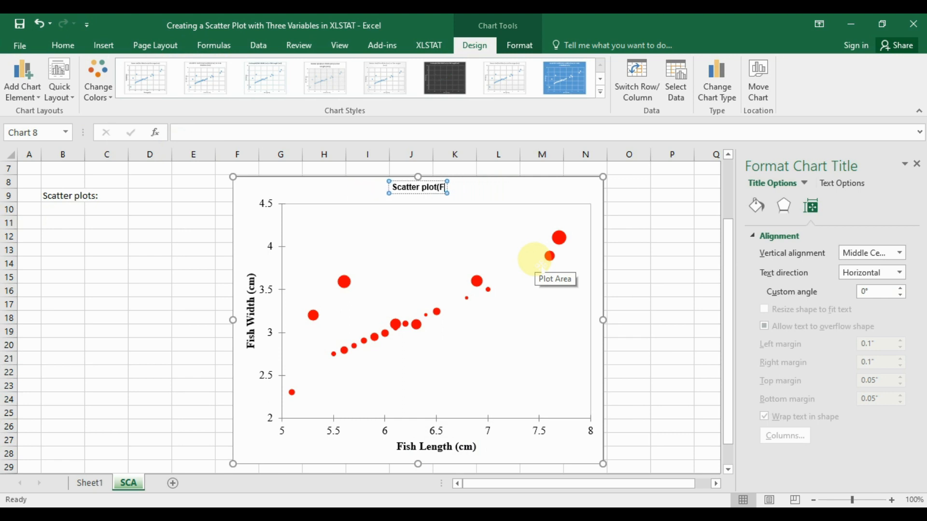
{"action": "key", "text": "BackSpace"}
{"action": "key", "text": "BackSpace"}
{"action": "key", "text": "BackSpace"}
{"action": "key", "text": "BackSpace"}
{"action": "key", "text": "BackSpace"}
{"action": "key", "text": "BackSpace"}
{"action": "key", "text": "BackSpace"}
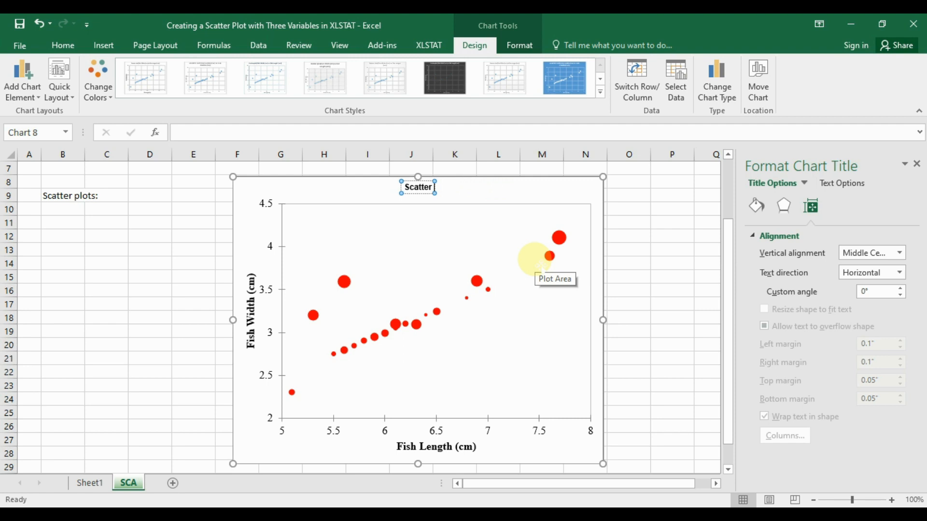
{"action": "type", "text": "Plot"}
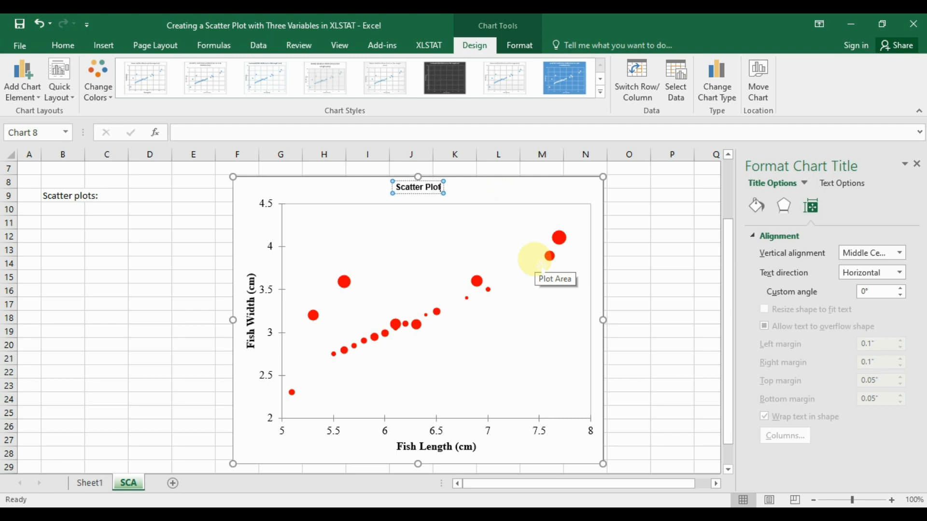
{"action": "type", "text": " with"}
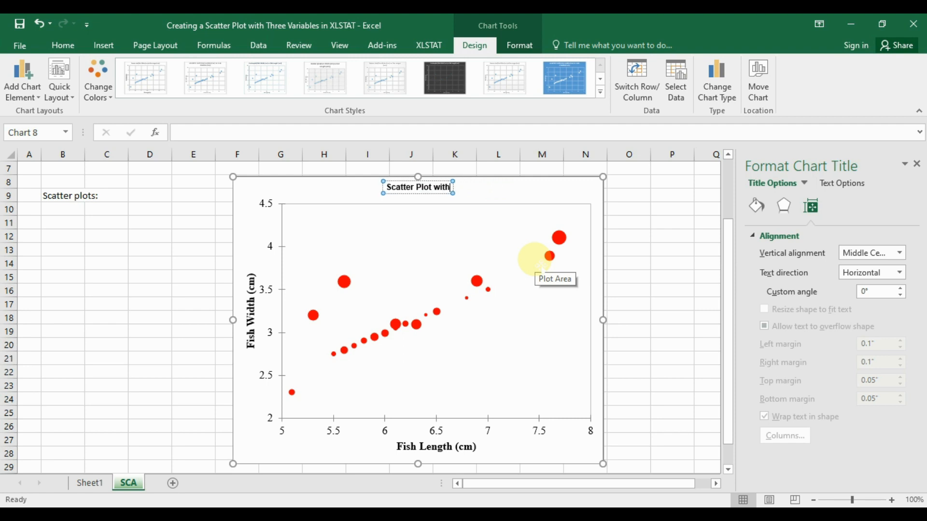
{"action": "type", "text": " Three"}
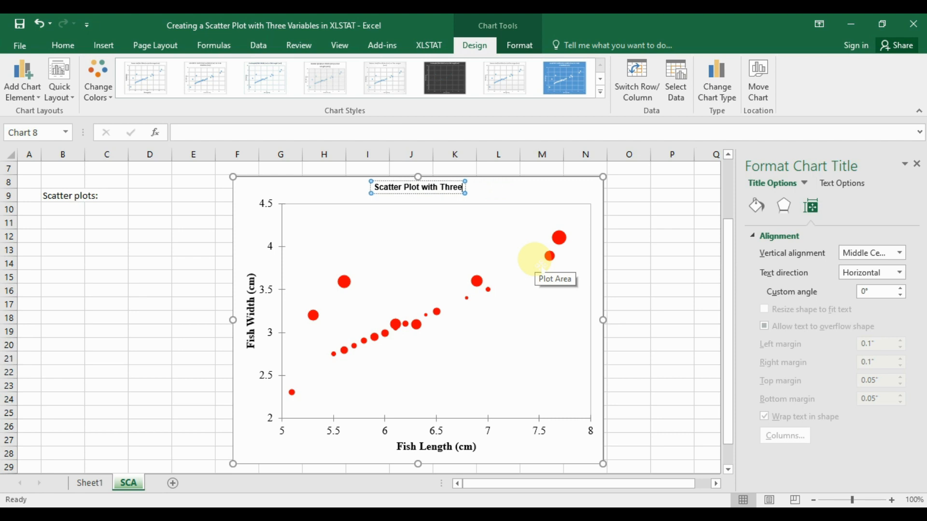
{"action": "type", "text": " Va"}
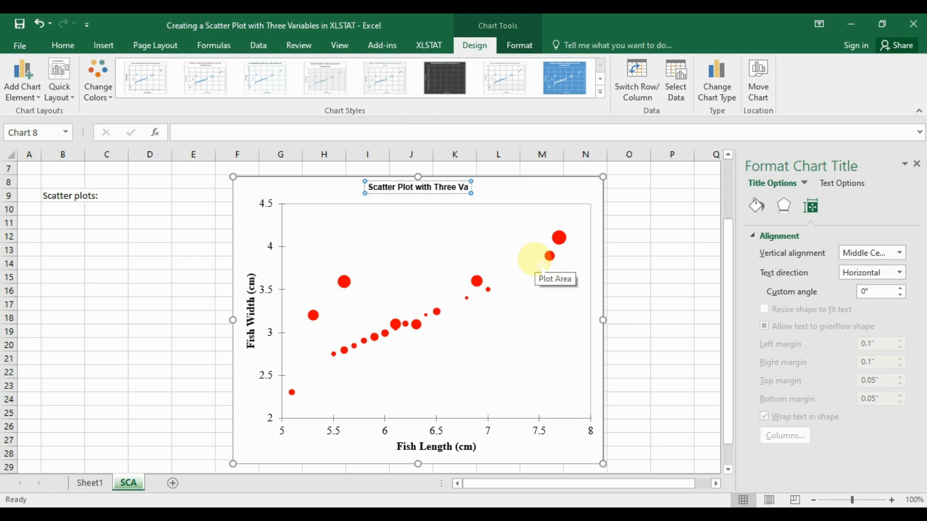
{"action": "type", "text": "rables"}
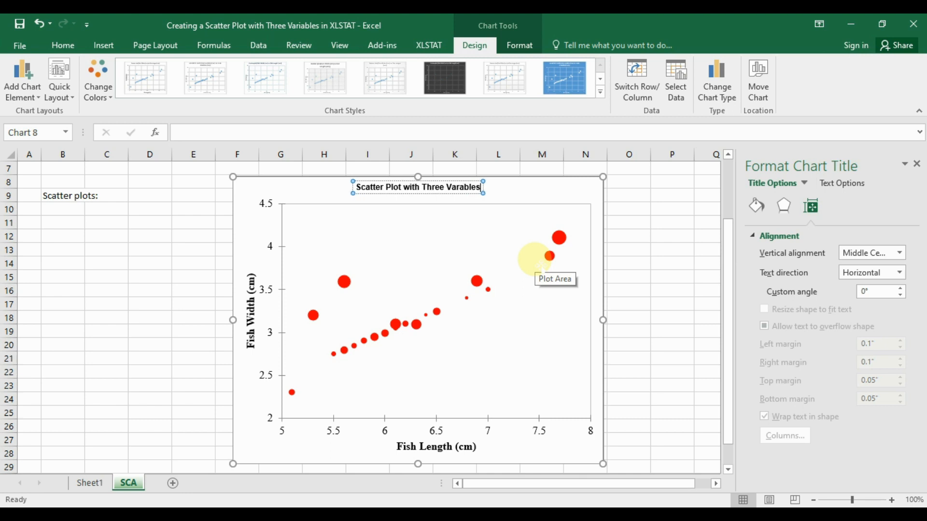
{"action": "left_click", "coordinate": [625, 186]}
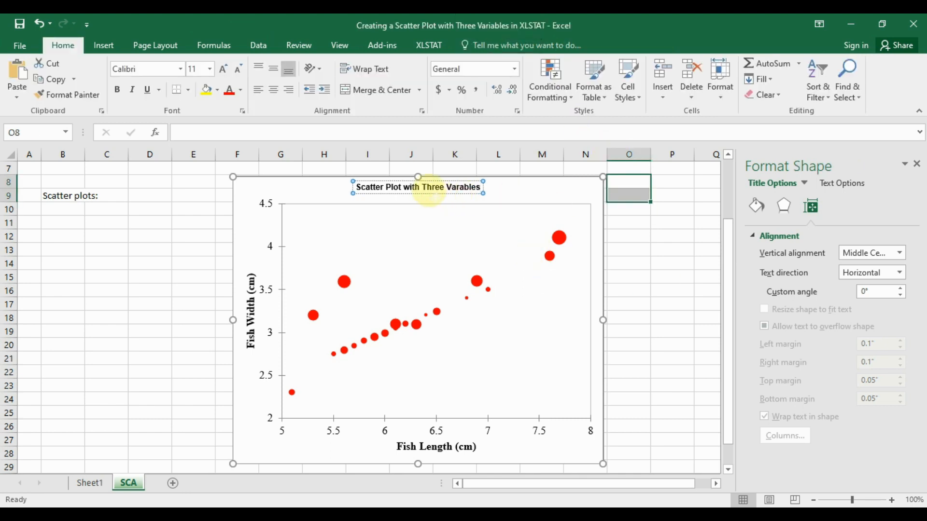
Set the chart title to Times New Roman, size 12, and move it slightly down and to the right within the chart
{"action": "left_click", "coordinate": [437, 199]}
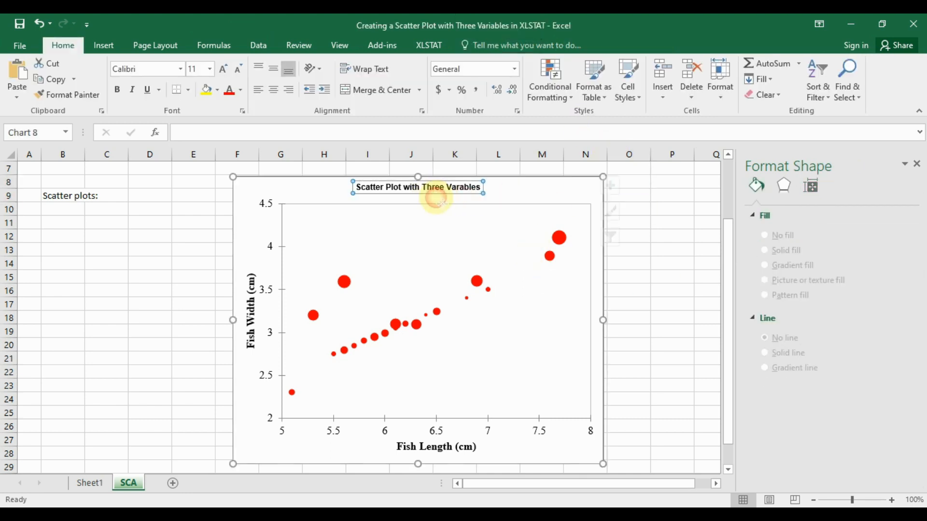
{"action": "left_click", "coordinate": [64, 45]}
{"action": "left_click", "coordinate": [181, 69]}
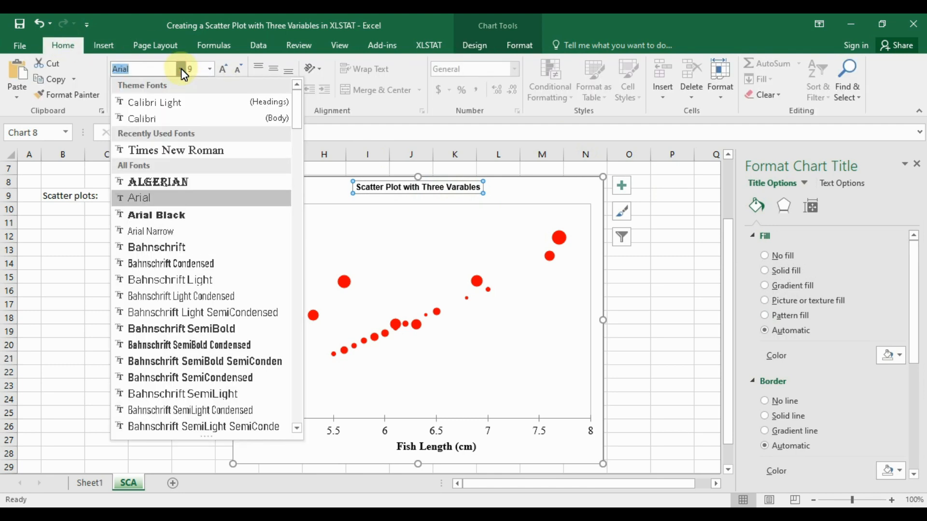
{"action": "left_click", "coordinate": [175, 150]}
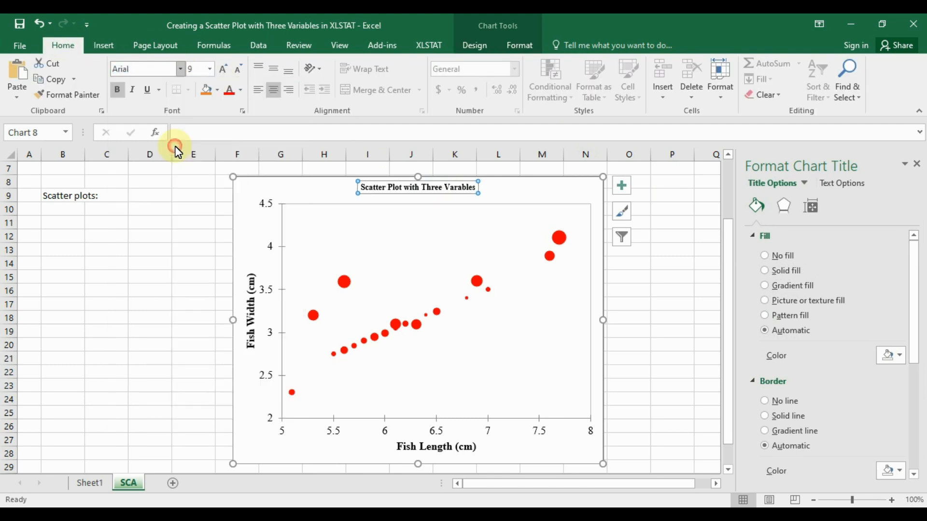
{"action": "left_click", "coordinate": [210, 73]}
{"action": "left_click", "coordinate": [199, 147]}
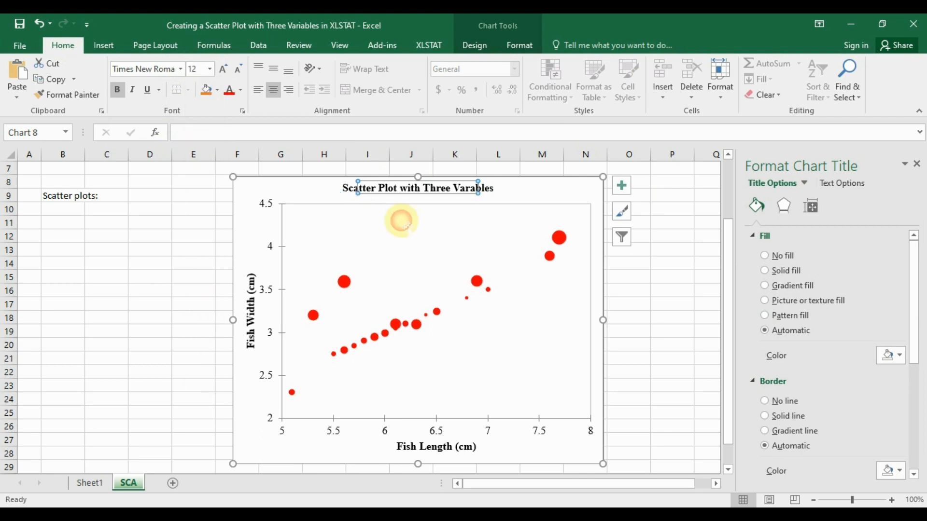
{"action": "left_click_drag", "start_coordinate": [379, 181], "coordinate": [404, 194]}
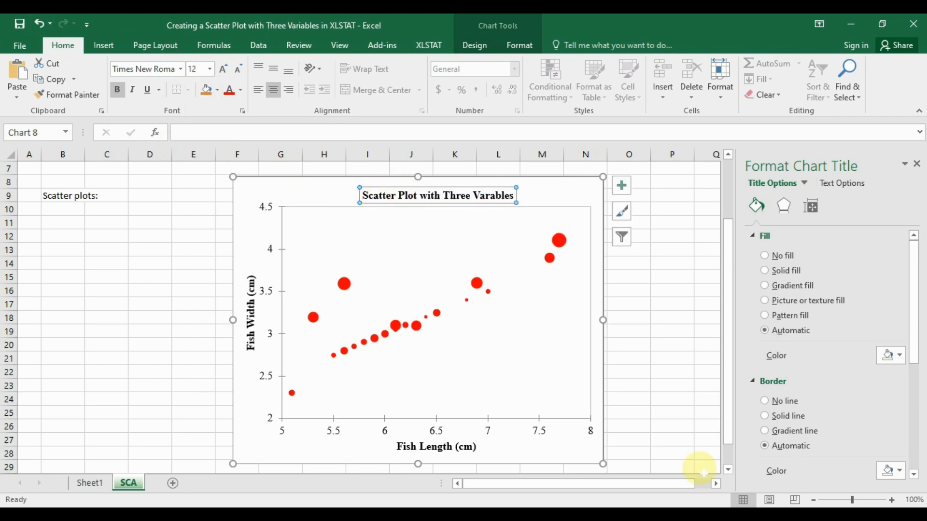
{"action": "left_click", "coordinate": [673, 332]}
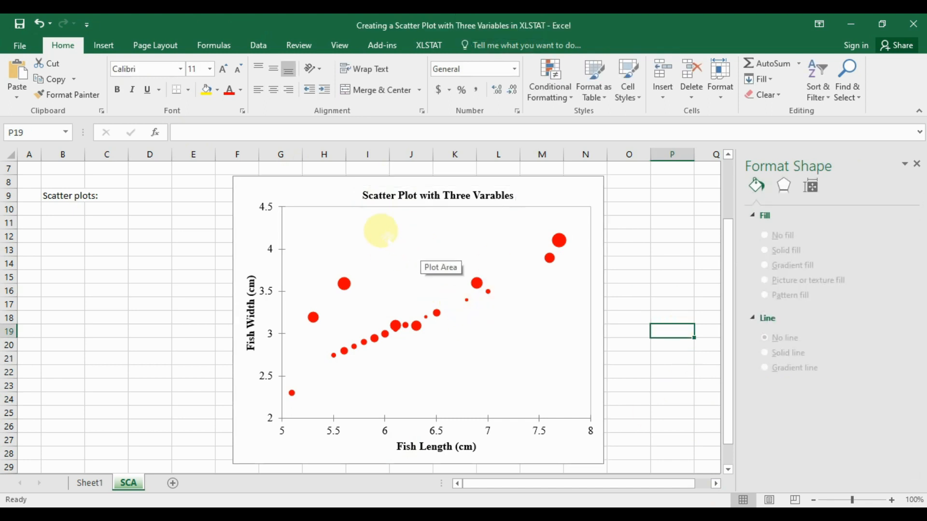
Give the plot area a black solid border with a width of 1.5 pt
{"action": "left_click", "coordinate": [374, 223]}
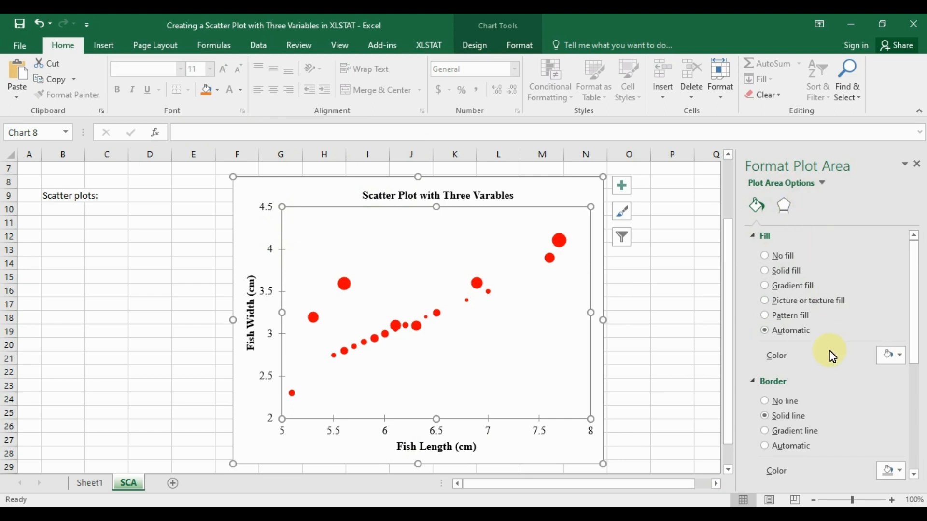
{"action": "scroll", "coordinate": [830, 351], "scroll_direction": "down", "scroll_amount": 1}
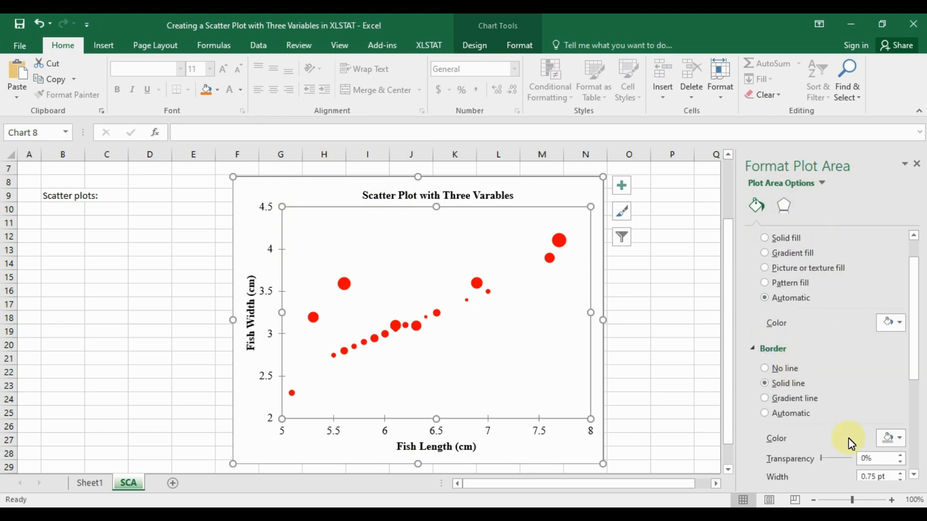
{"action": "left_click", "coordinate": [899, 438]}
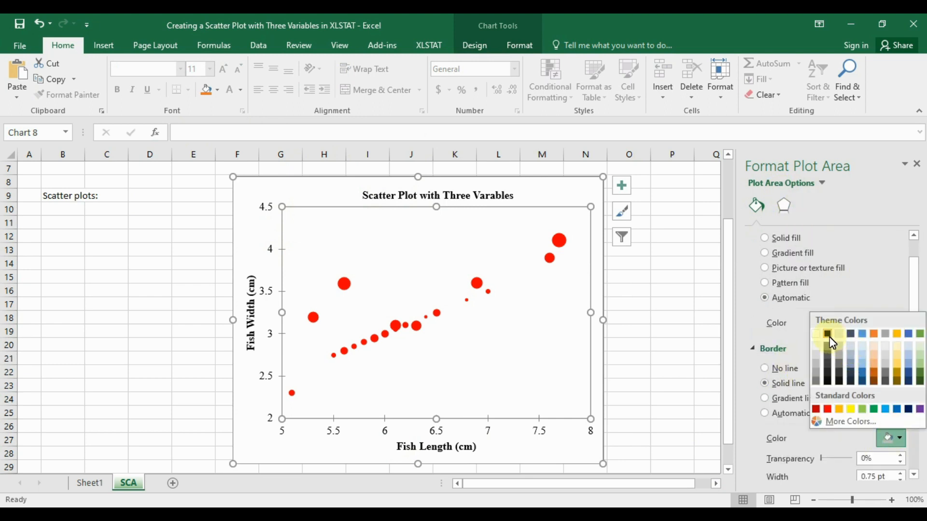
{"action": "left_click", "coordinate": [833, 356]}
{"action": "scroll", "coordinate": [876, 410], "scroll_direction": "down", "scroll_amount": 2}
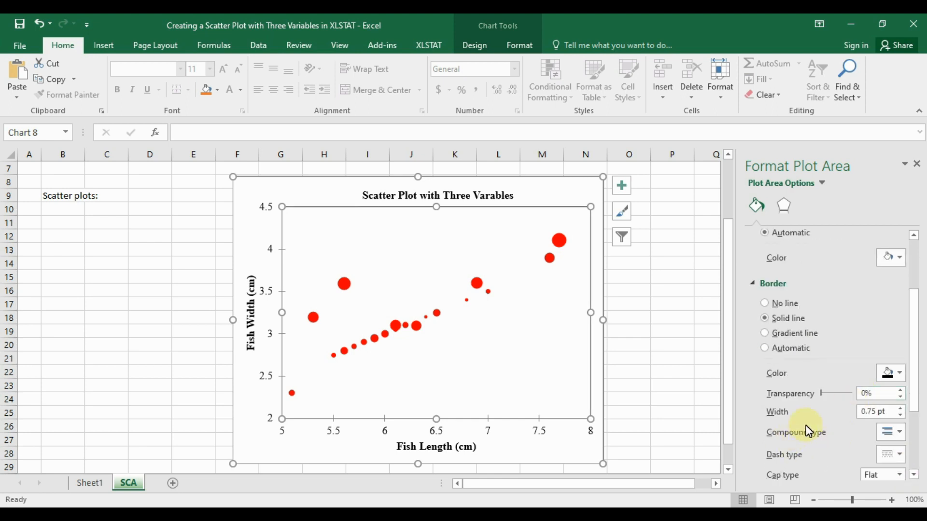
{"action": "left_click", "coordinate": [900, 408]}
{"action": "left_click", "coordinate": [900, 408]}
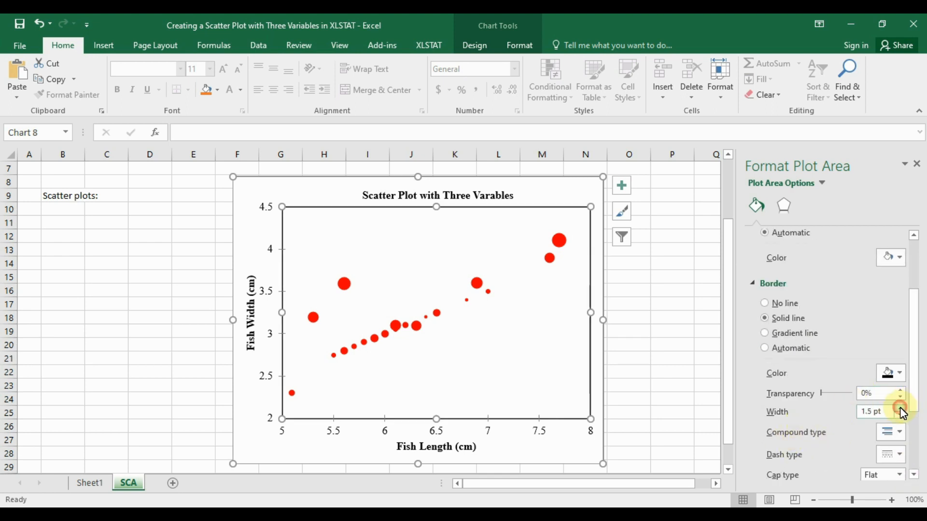
Set the chart area to no fill
{"action": "left_click", "coordinate": [244, 187]}
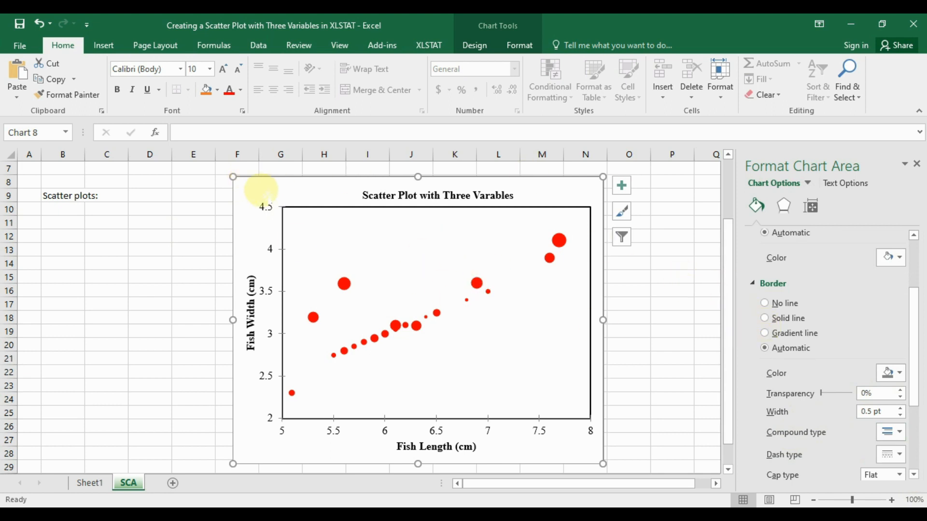
{"action": "scroll", "coordinate": [766, 346], "scroll_direction": "up", "scroll_amount": 4}
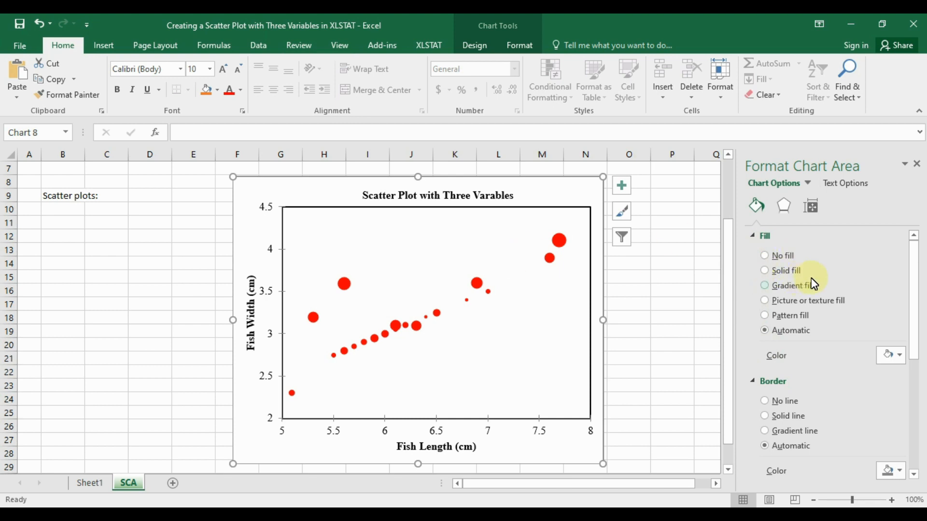
{"action": "left_click", "coordinate": [764, 257]}
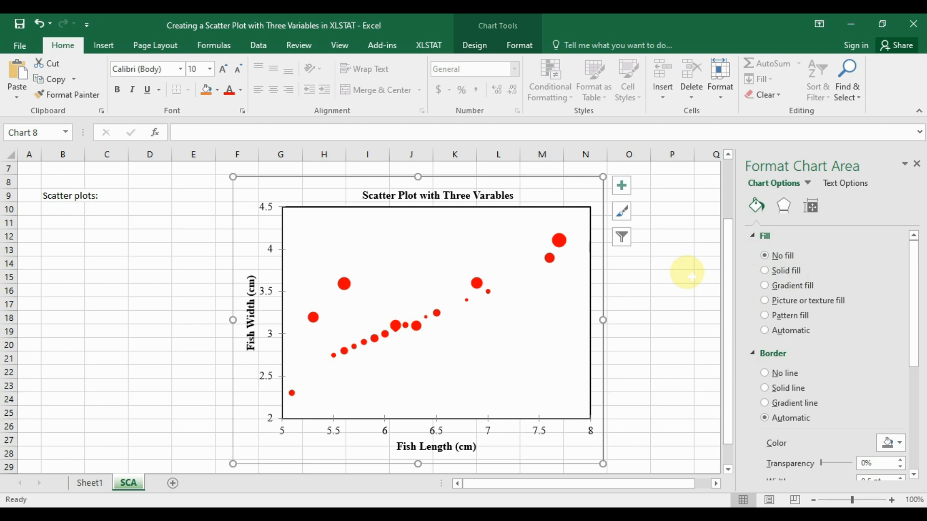
{"action": "left_click", "coordinate": [686, 272]}
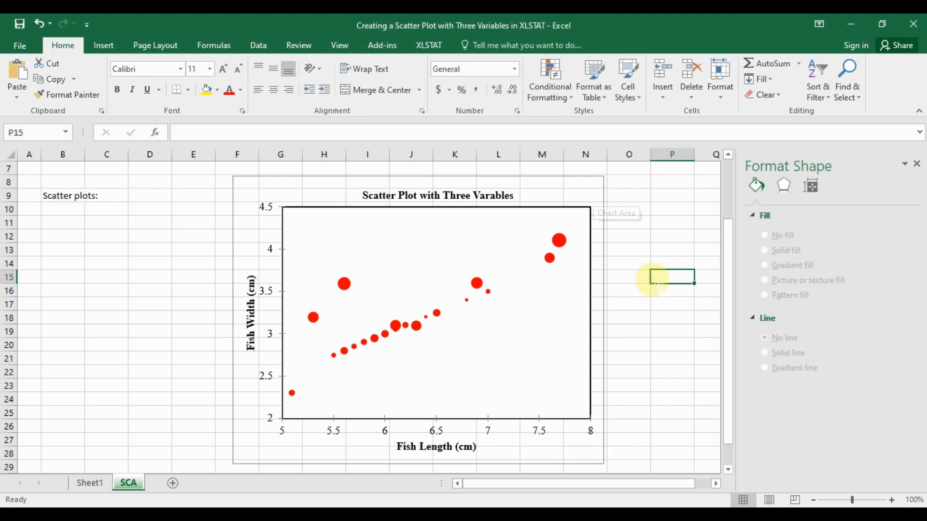
Remove the border line around the chart area
{"action": "left_click", "coordinate": [582, 185]}
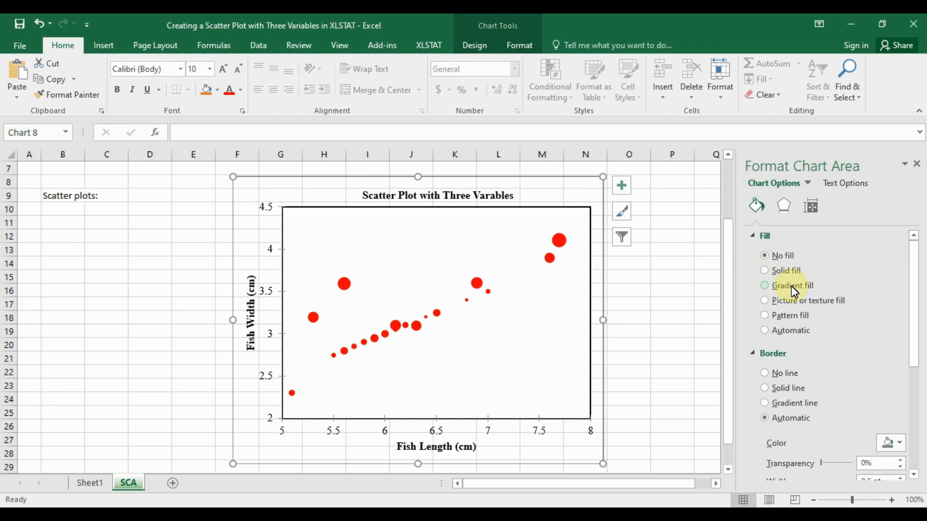
{"action": "left_click", "coordinate": [765, 373]}
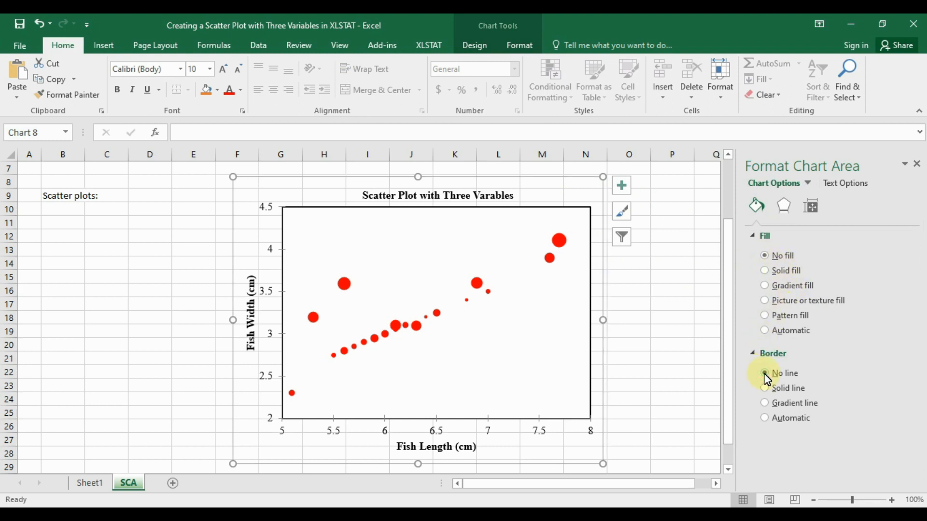
{"action": "left_click", "coordinate": [690, 322]}
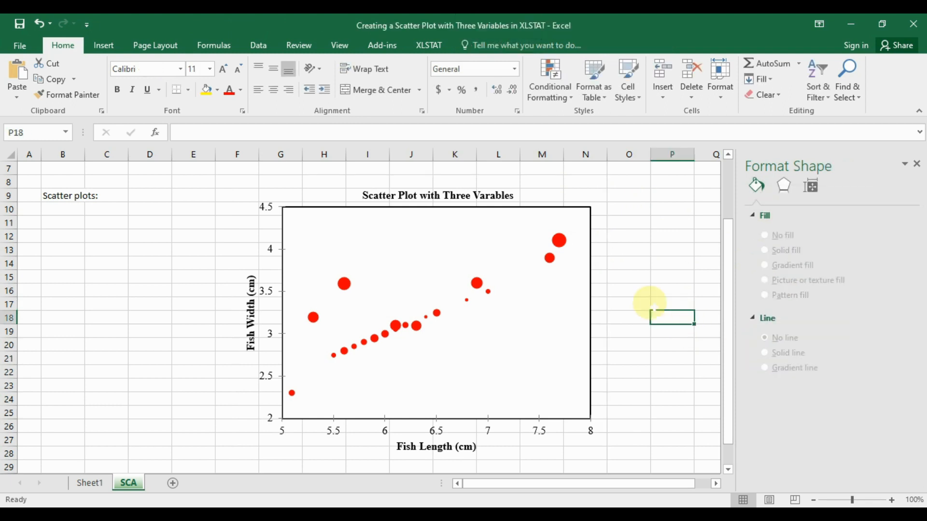
Give the chart area a solid white fill
{"action": "left_click", "coordinate": [550, 189]}
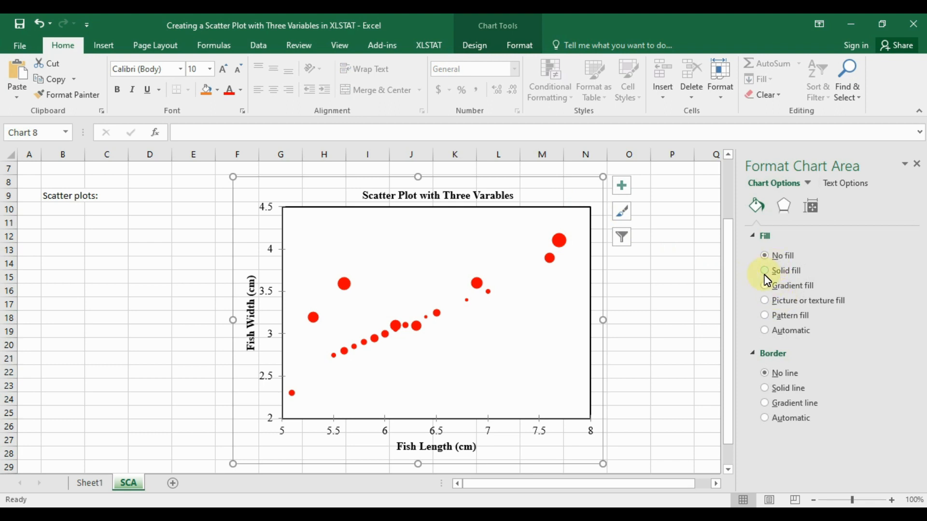
{"action": "left_click", "coordinate": [765, 270]}
{"action": "left_click", "coordinate": [765, 286]}
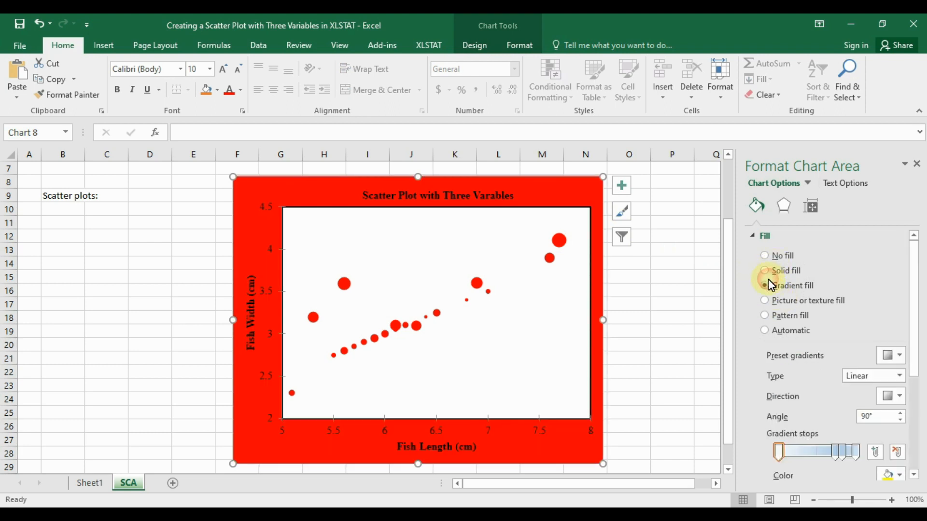
{"action": "left_click", "coordinate": [765, 271]}
{"action": "left_click", "coordinate": [901, 360]}
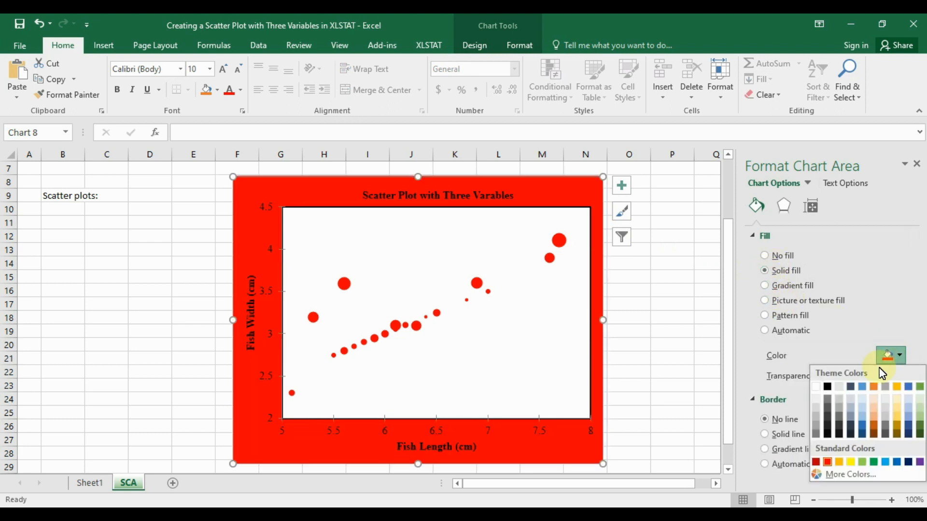
{"action": "left_click", "coordinate": [815, 388]}
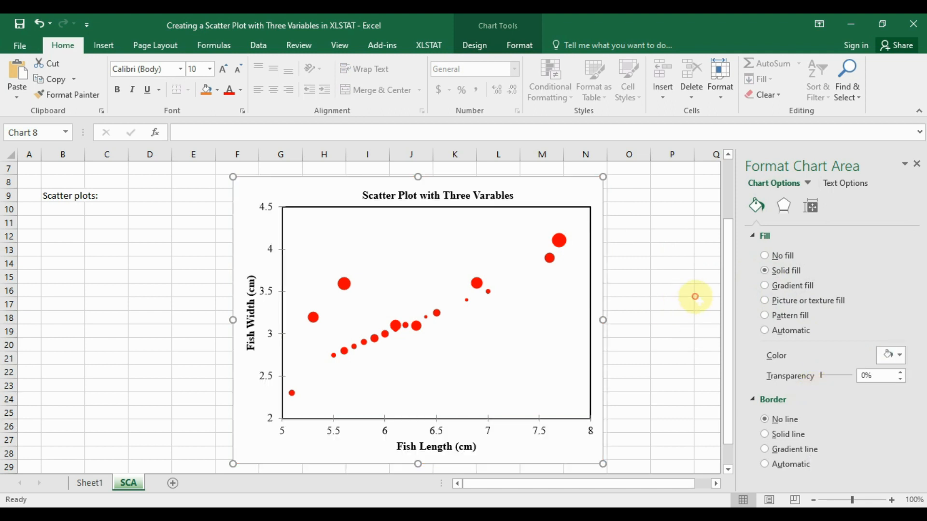
{"action": "left_click", "coordinate": [705, 291]}
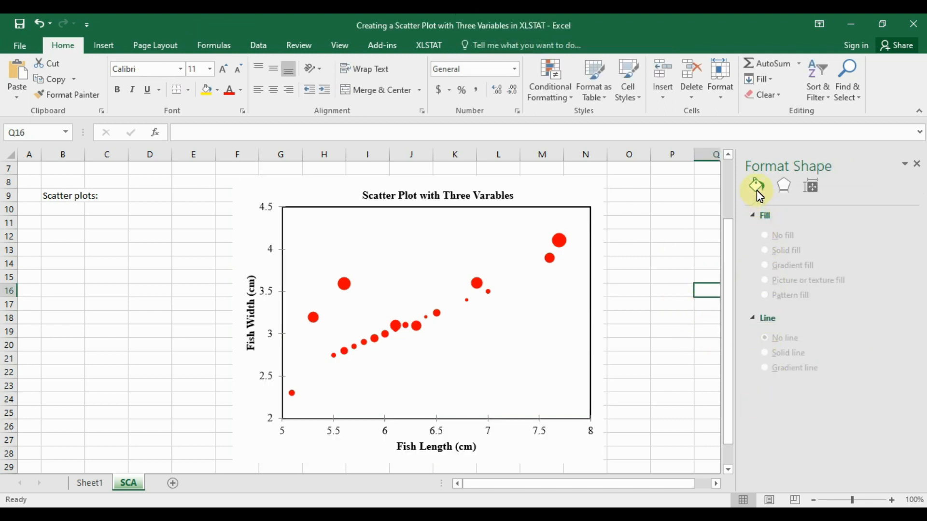
Close the chart area formatting pane and reposition the chart on the SCA sheet to span about columns G to O, rows 8 to 28
{"action": "left_click", "coordinate": [594, 203]}
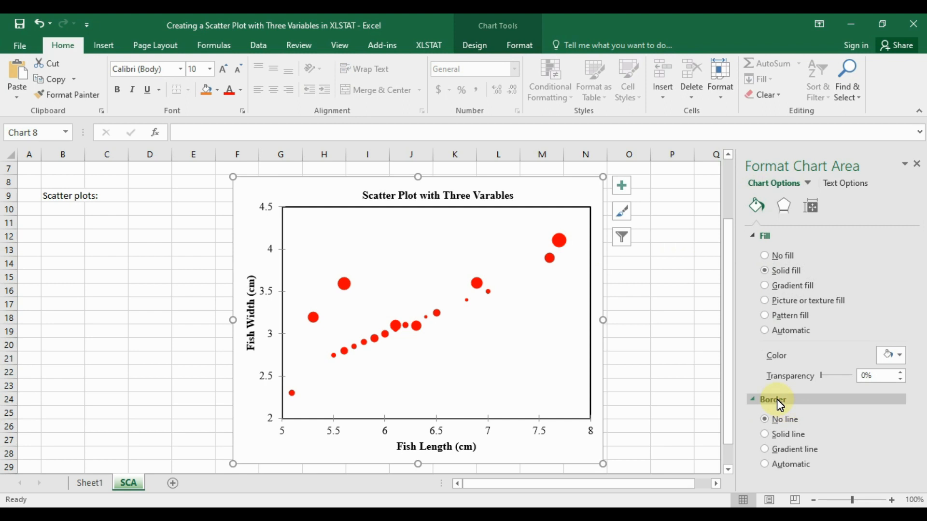
{"action": "left_click", "coordinate": [676, 309]}
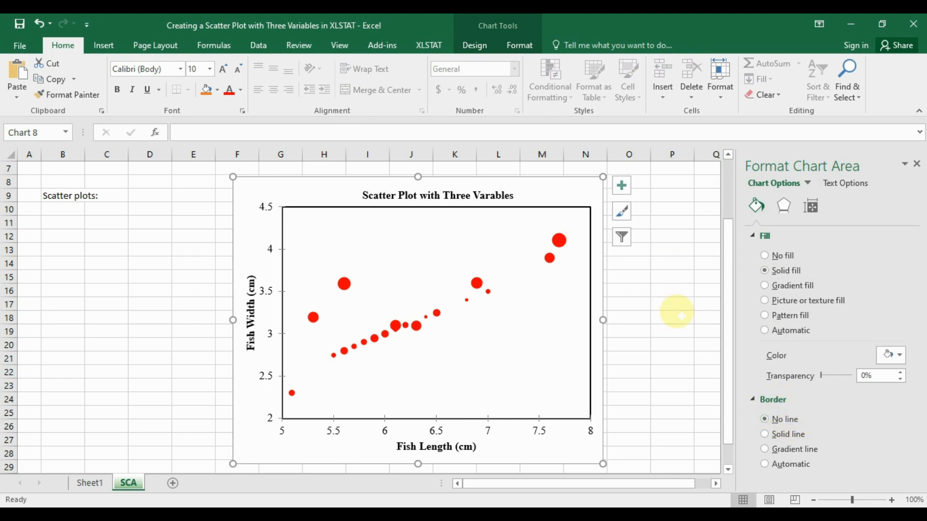
{"action": "left_click_drag", "start_coordinate": [296, 182], "coordinate": [222, 177]}
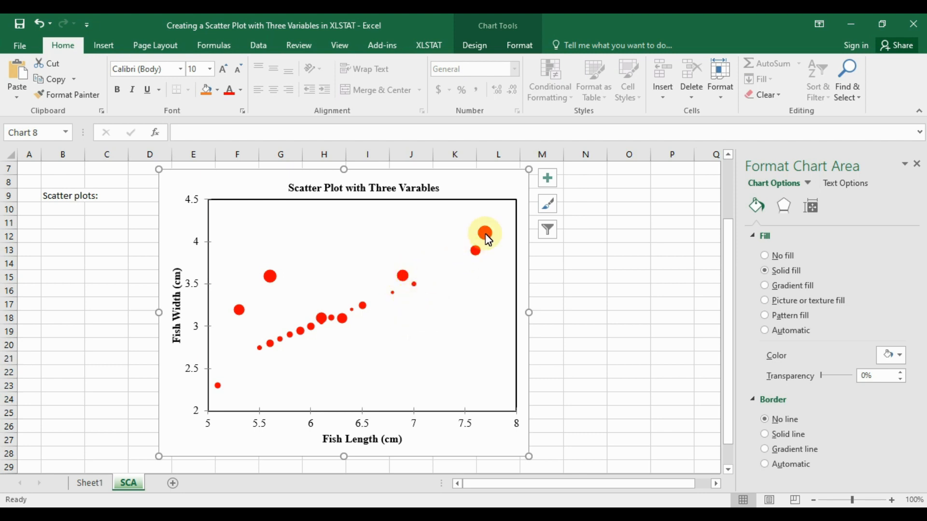
{"action": "mouse_move", "coordinate": [485, 235]}
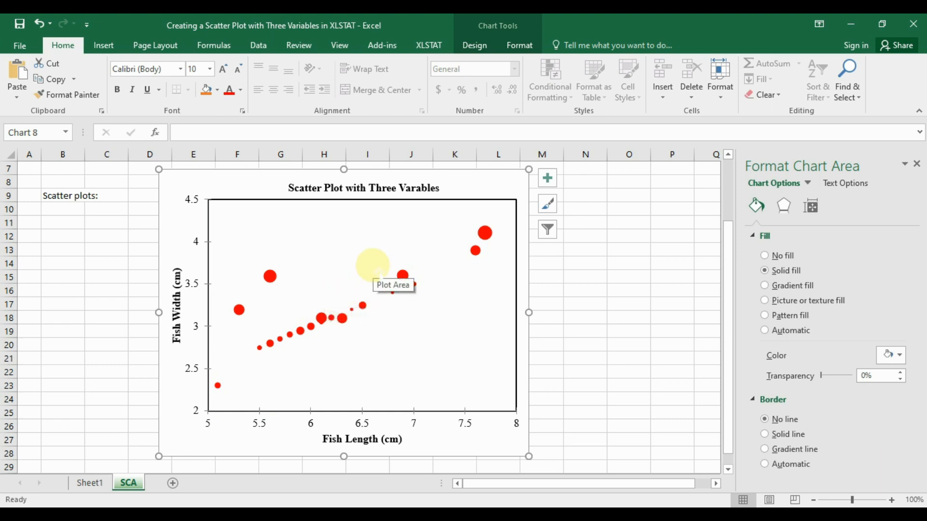
{"action": "mouse_move", "coordinate": [497, 178]}
{"action": "left_mouse_down"}
{"action": "mouse_move", "coordinate": [551, 178]}
{"action": "mouse_move", "coordinate": [480, 182]}
{"action": "mouse_move", "coordinate": [528, 188]}
{"action": "left_mouse_up"}
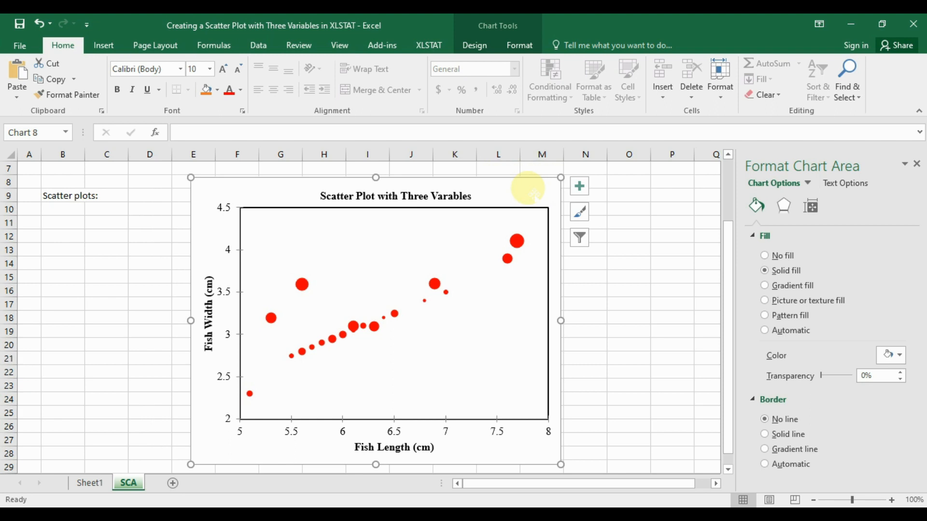
{"action": "mouse_move", "coordinate": [514, 182]}
{"action": "left_mouse_down"}
{"action": "mouse_move", "coordinate": [536, 178]}
{"action": "mouse_move", "coordinate": [530, 183]}
{"action": "left_mouse_up"}
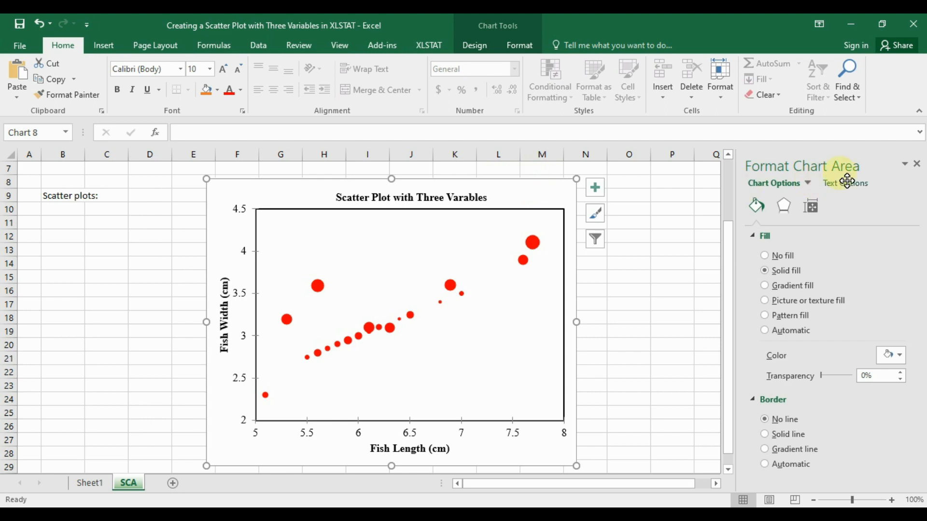
{"action": "left_click", "coordinate": [912, 183]}
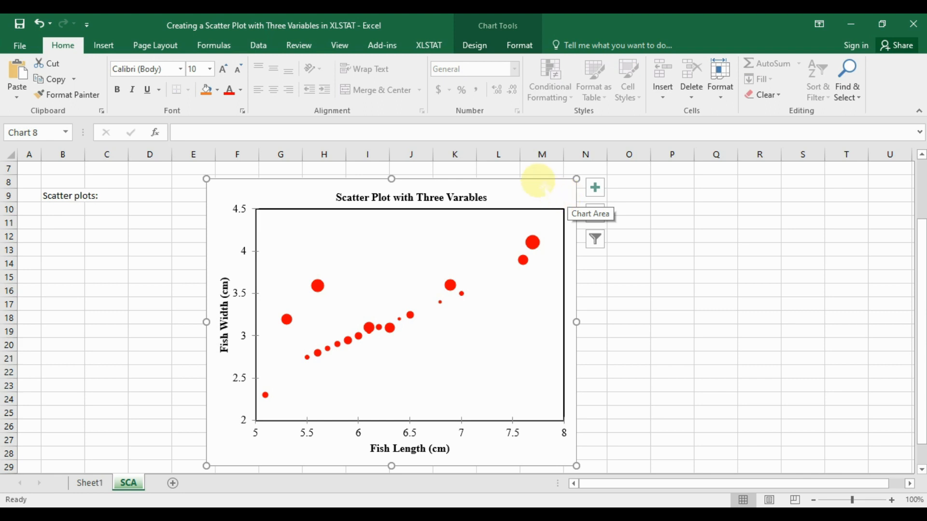
{"action": "left_click_drag", "start_coordinate": [538, 180], "coordinate": [615, 181]}
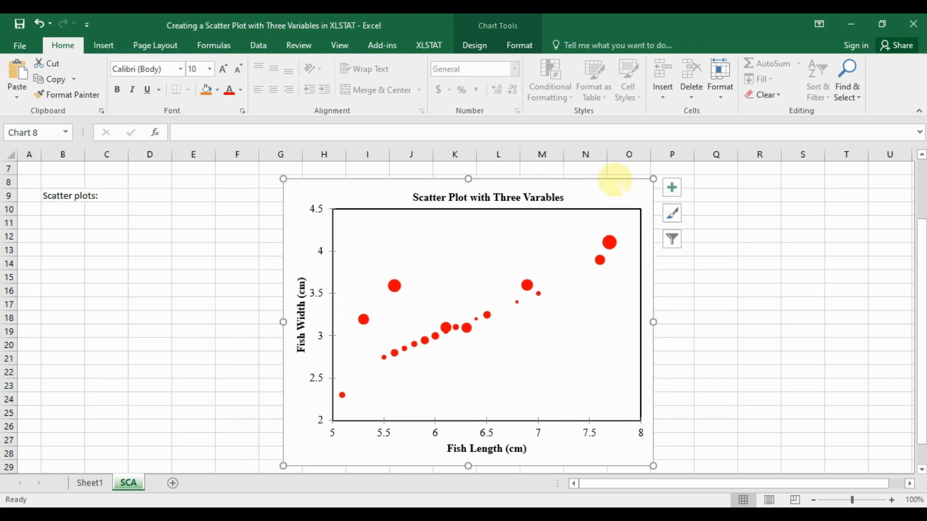